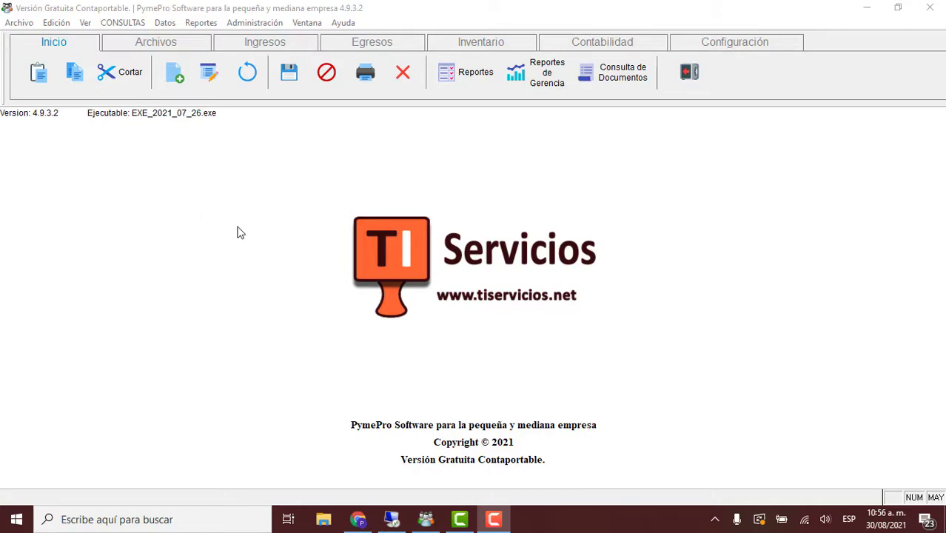
Step: Open the cheque records and select chequebook A under the BANCO AGRICOLA, S.A. account
{"action": "left_click", "coordinate": [174, 47]}
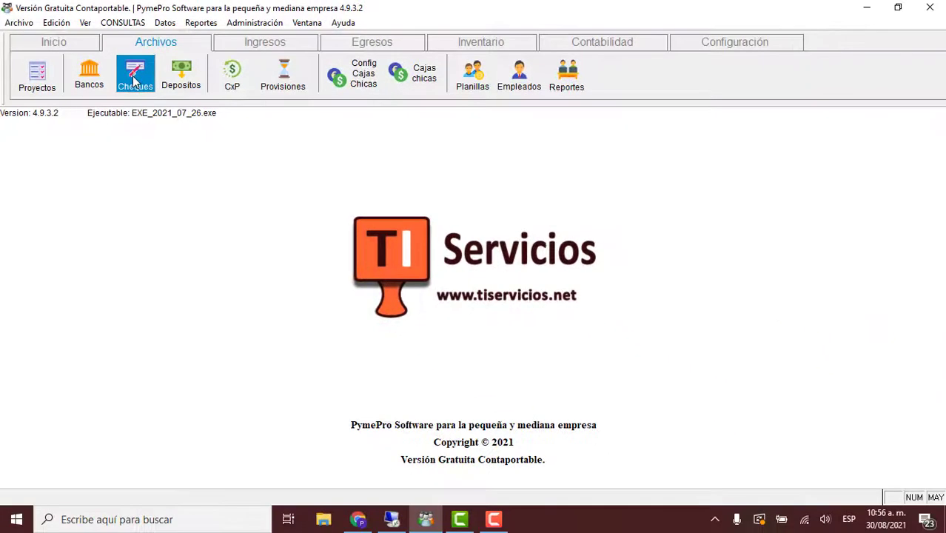
{"action": "left_click", "coordinate": [272, 157]}
{"action": "left_click", "coordinate": [66, 194]}
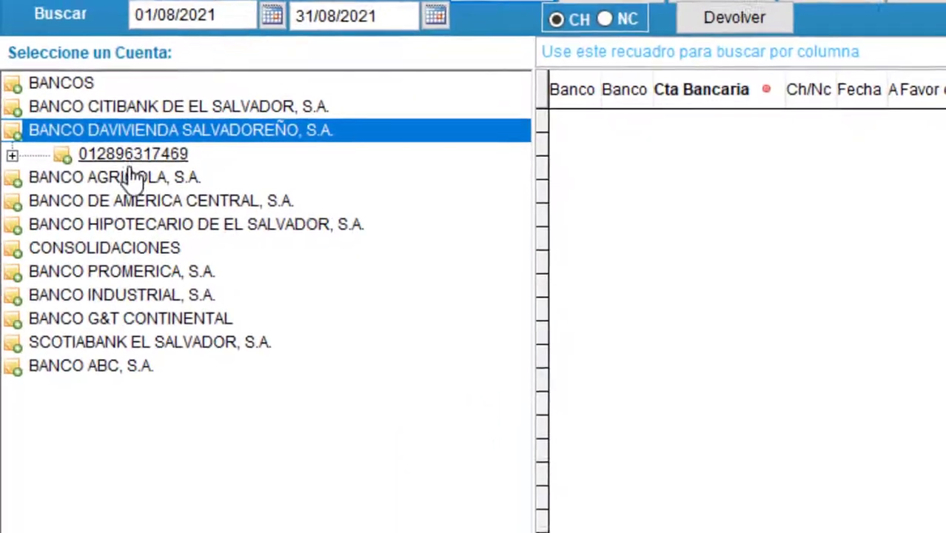
{"action": "left_click", "coordinate": [133, 177]}
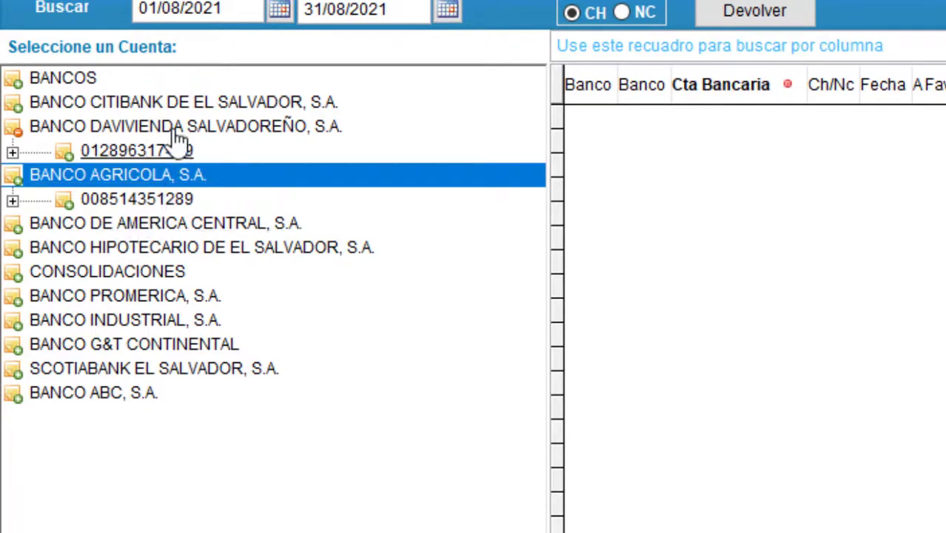
{"action": "left_click", "coordinate": [174, 107]}
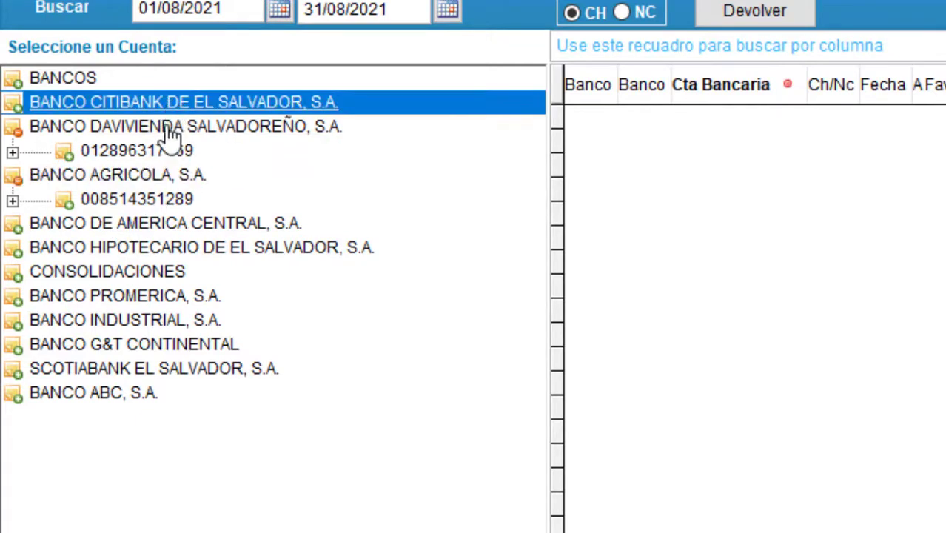
{"action": "left_click", "coordinate": [111, 177]}
{"action": "left_click", "coordinate": [157, 180]}
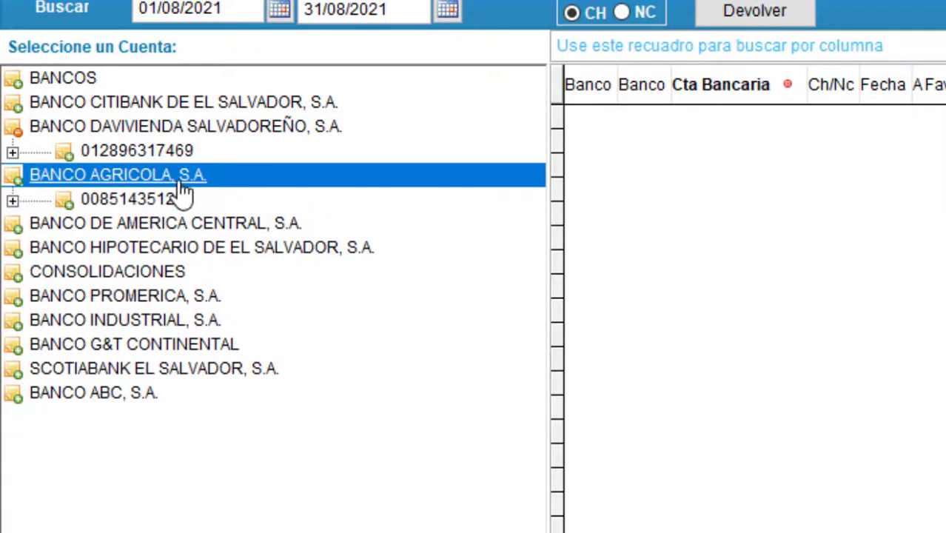
{"action": "left_click", "coordinate": [134, 200]}
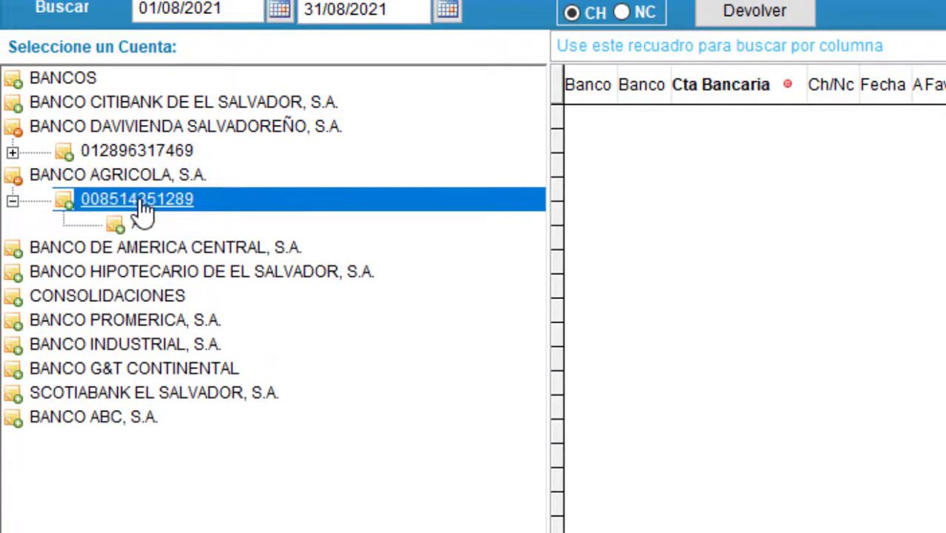
{"action": "left_click", "coordinate": [138, 227]}
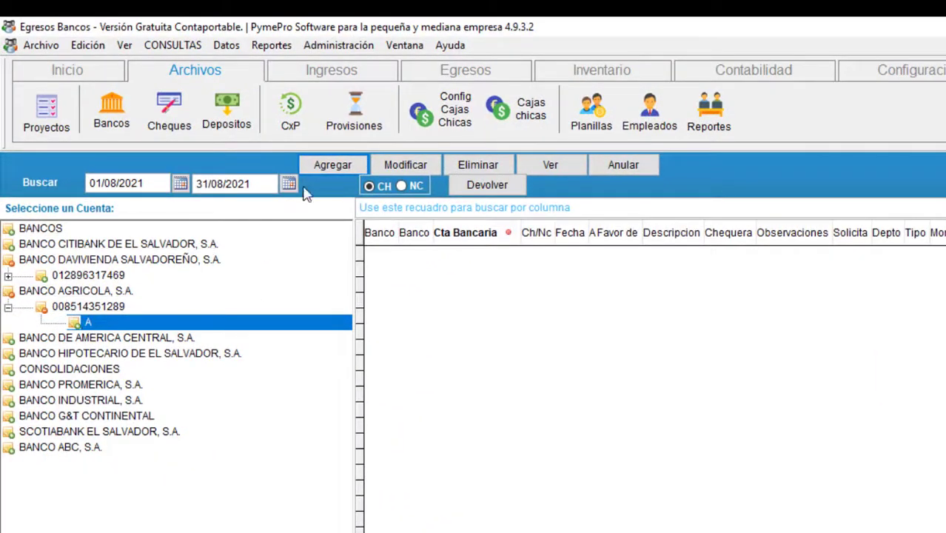
Step: Choose CH as the document type and start a new cheque from chequebook A of BANCO AGRICOLA, S.A
{"action": "left_click", "coordinate": [400, 186]}
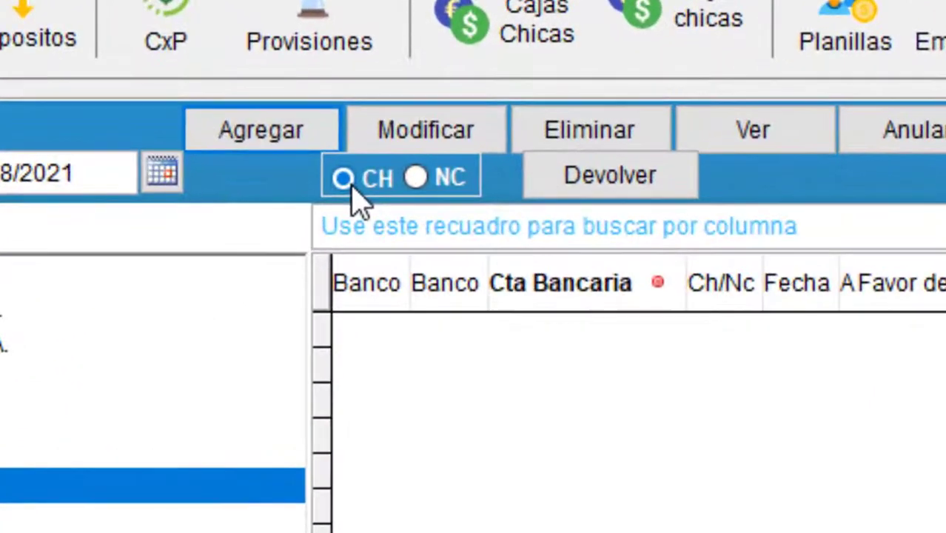
{"action": "left_click", "coordinate": [368, 186]}
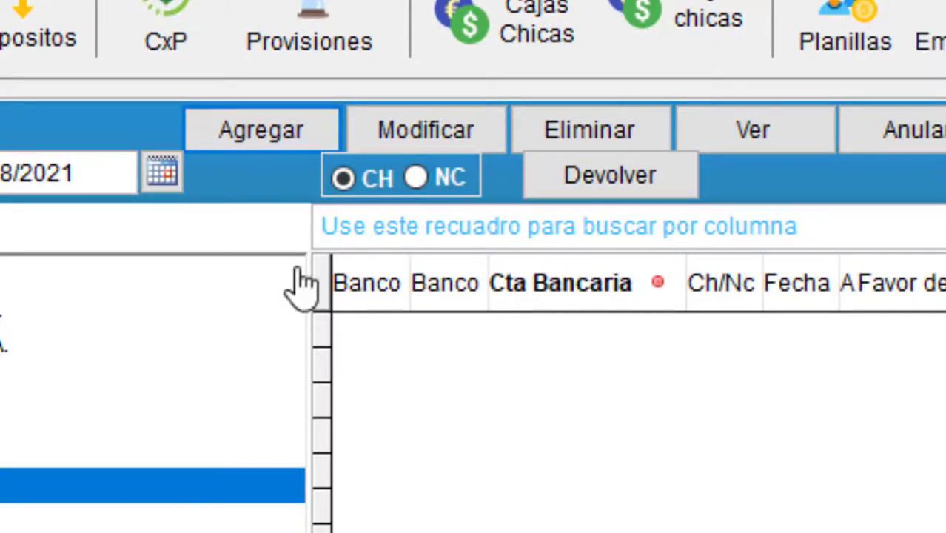
{"action": "left_click", "coordinate": [417, 178]}
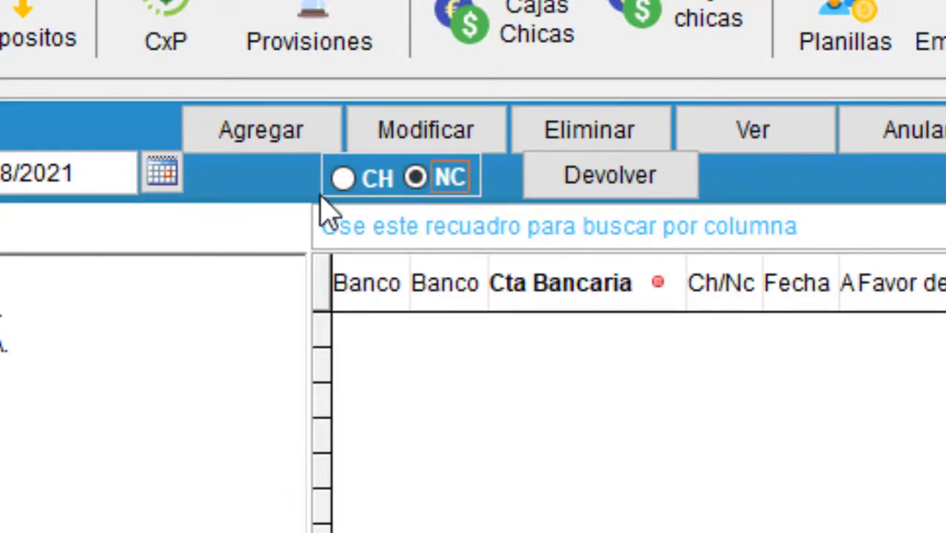
{"action": "left_click", "coordinate": [345, 179]}
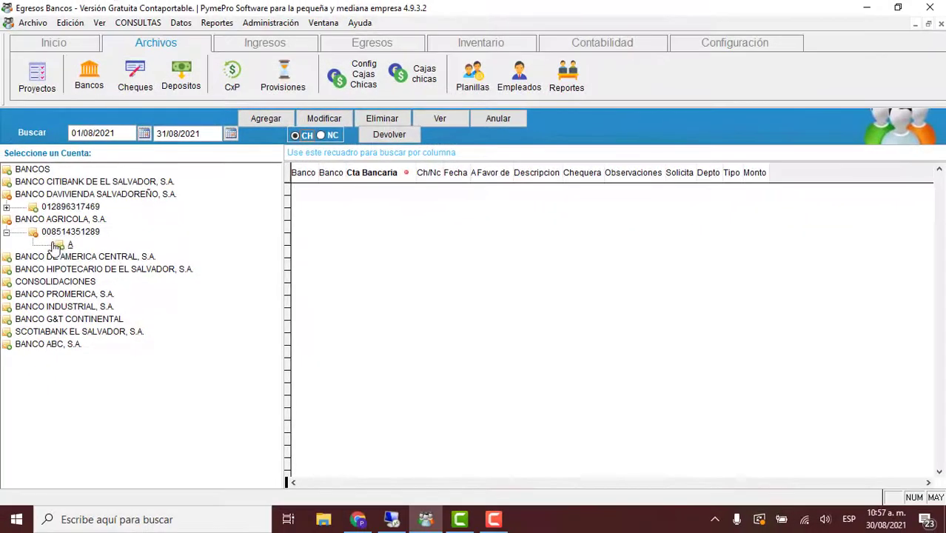
{"action": "left_click", "coordinate": [67, 245]}
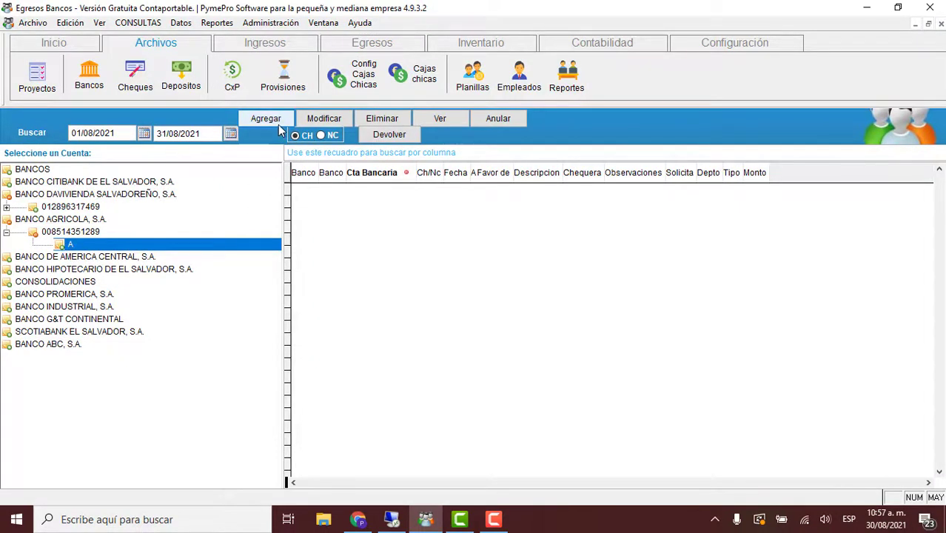
{"action": "left_click", "coordinate": [279, 122]}
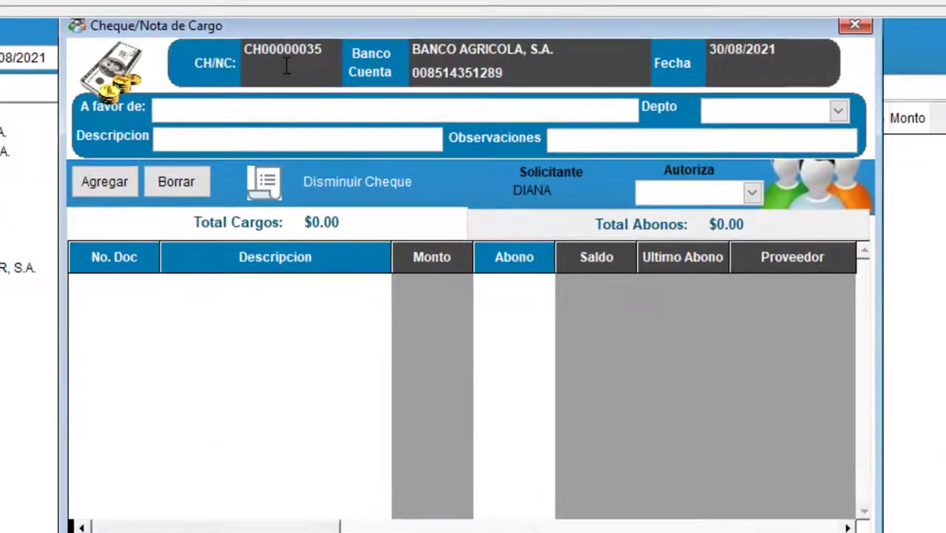
Step: Review the new cheque's number, bank, account and date in its header
{"action": "left_click_drag", "start_coordinate": [319, 46], "coordinate": [235, 46]}
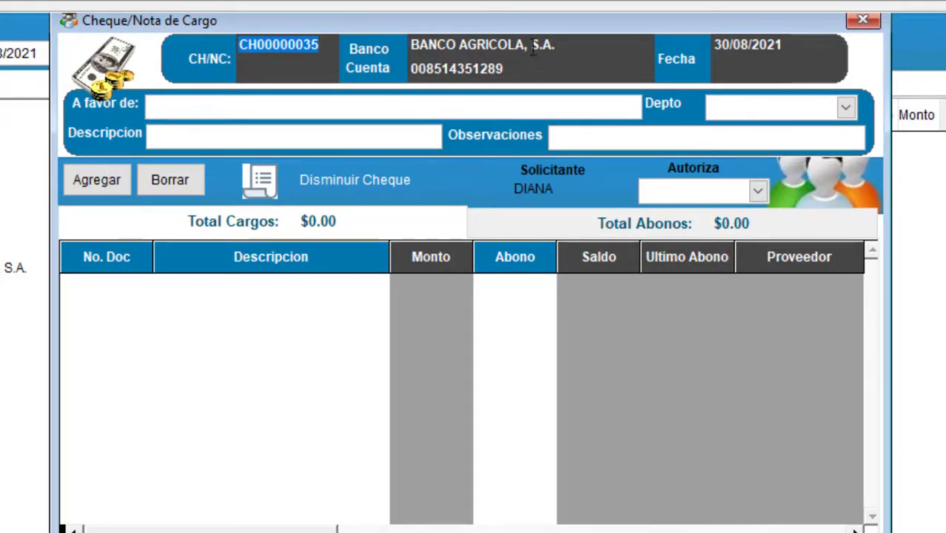
{"action": "left_click_drag", "start_coordinate": [510, 67], "coordinate": [406, 68]}
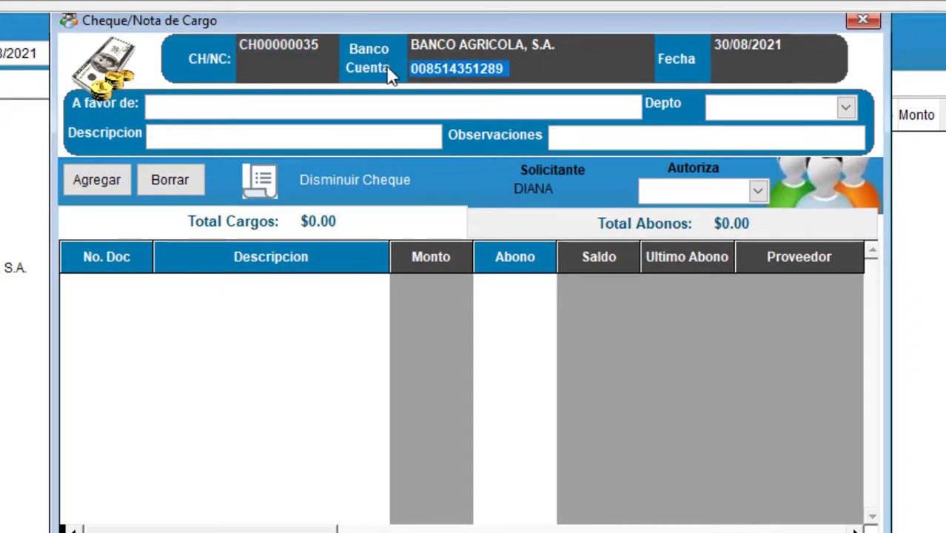
{"action": "left_click_drag", "start_coordinate": [566, 43], "coordinate": [409, 44]}
{"action": "left_click", "coordinate": [716, 46]}
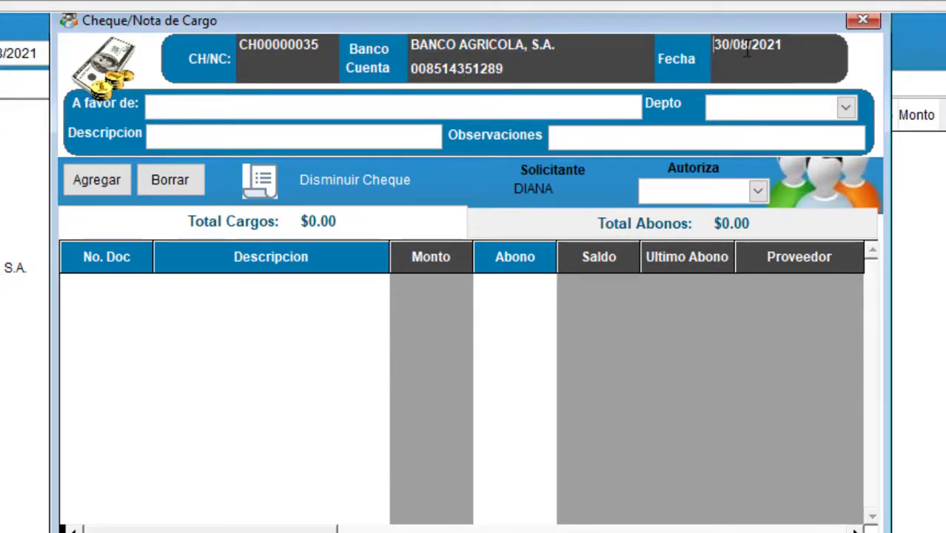
Step: Make the cheque payable to the supplier ARANDA, S.A. DE C.V
{"action": "left_click", "coordinate": [169, 106]}
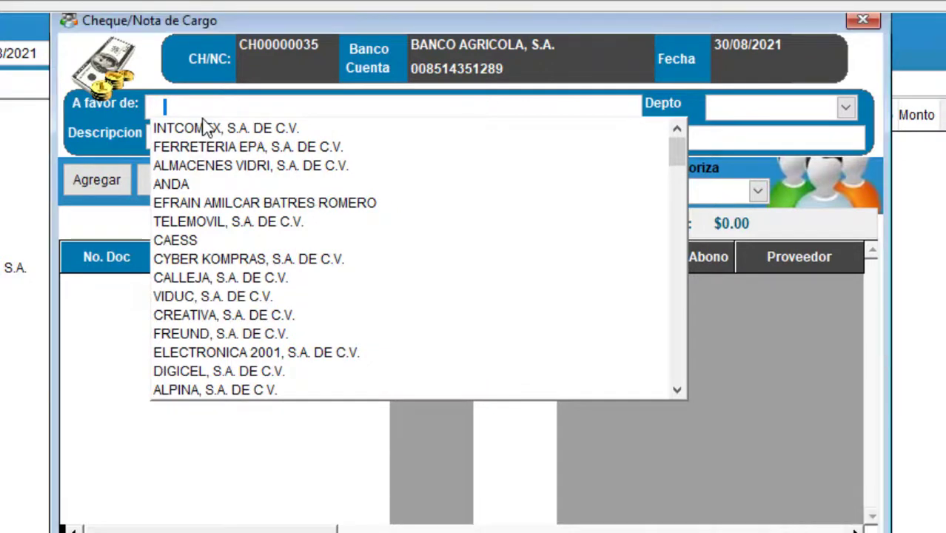
{"action": "left_click", "coordinate": [144, 105]}
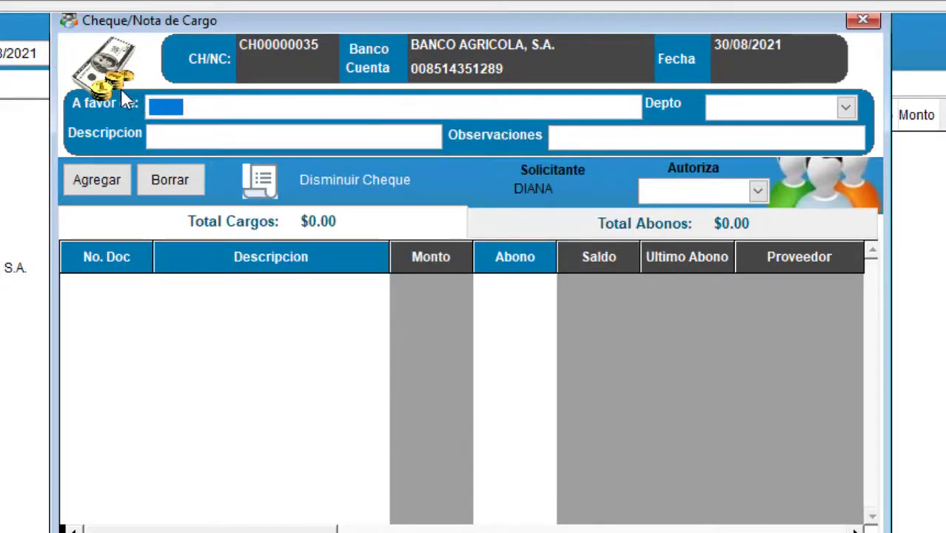
{"action": "type", "text": "ARANDA"}
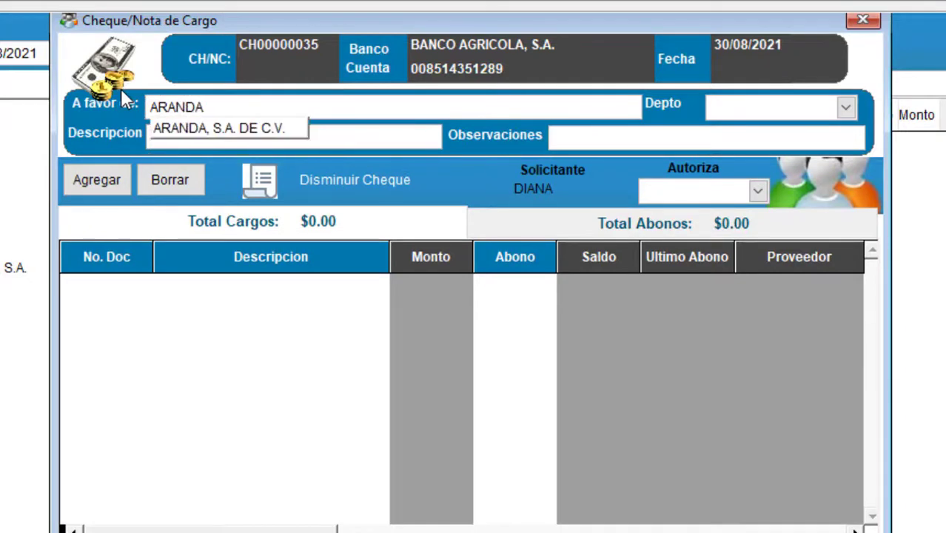
{"action": "key", "text": "Down"}
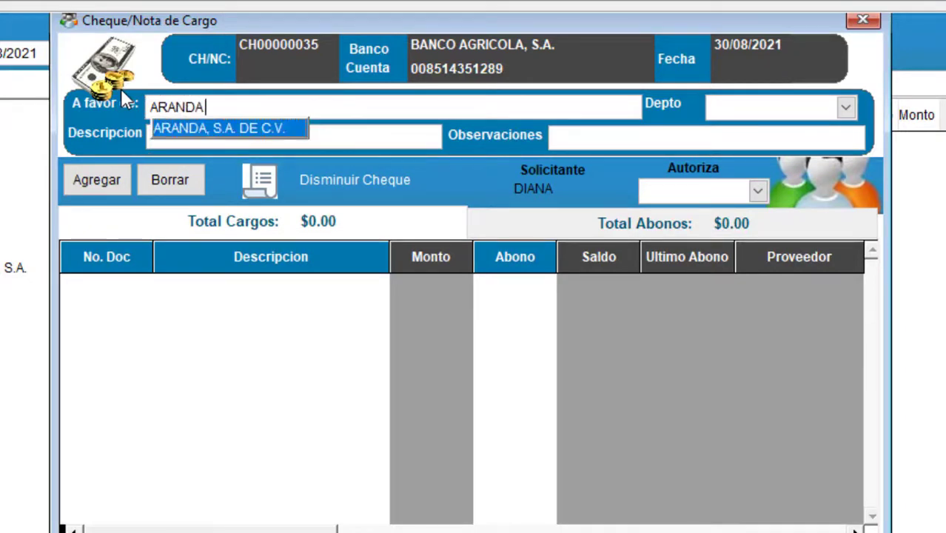
{"action": "key", "text": "Return"}
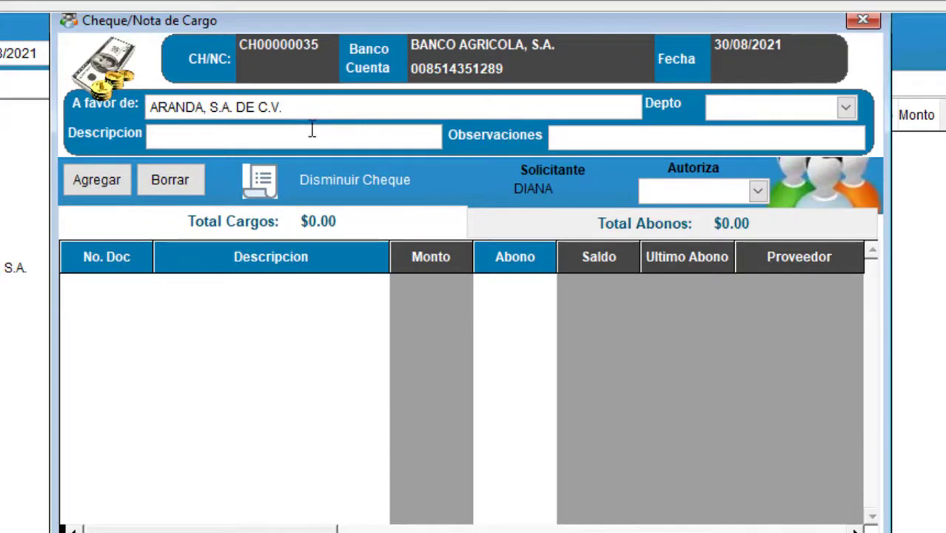
{"action": "left_click_drag", "start_coordinate": [301, 103], "coordinate": [126, 103]}
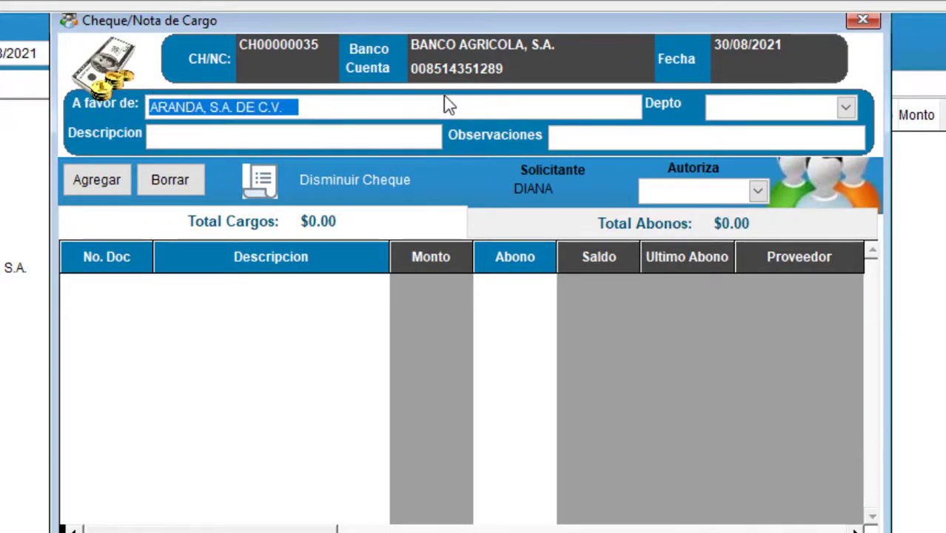
Step: Assign the cheque to the Administracion department and enter the description COMPRA DE PAPELERIA Y UTILES
{"action": "left_click", "coordinate": [844, 108]}
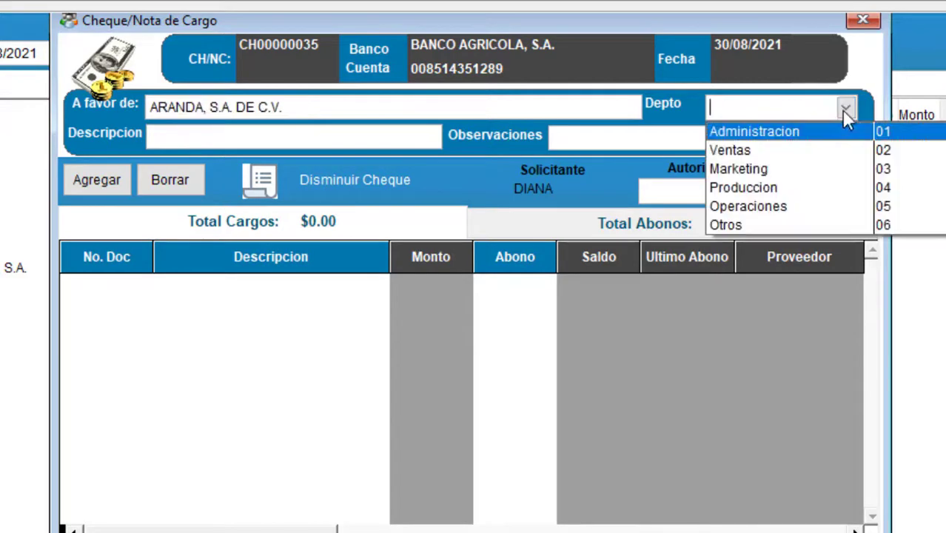
{"action": "left_click", "coordinate": [792, 140]}
{"action": "left_click", "coordinate": [192, 134]}
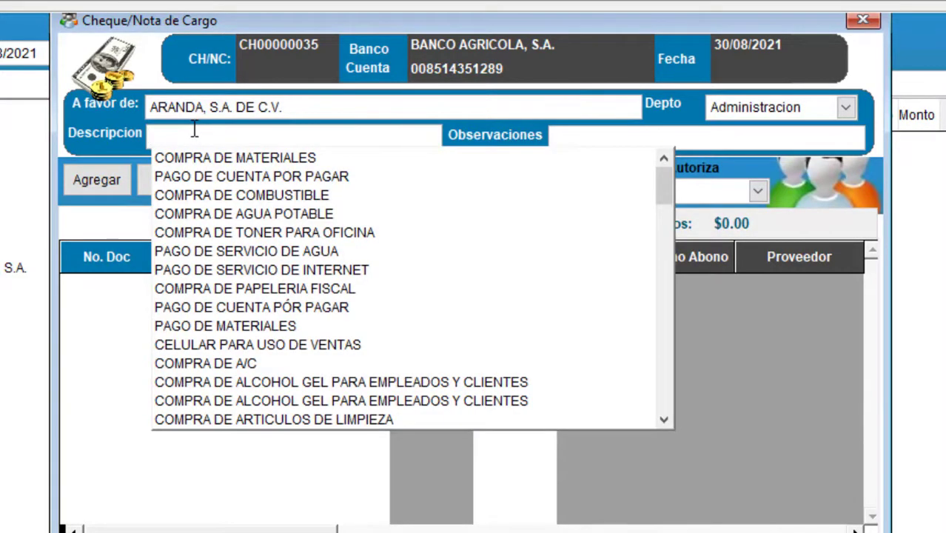
{"action": "type", "text": "COMPRA DE PAP"}
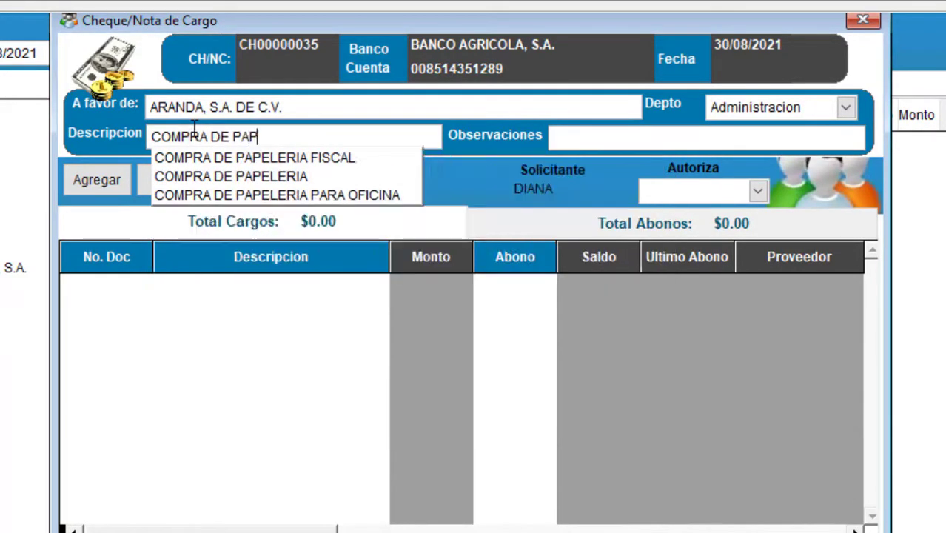
{"action": "type", "text": "ELERI"}
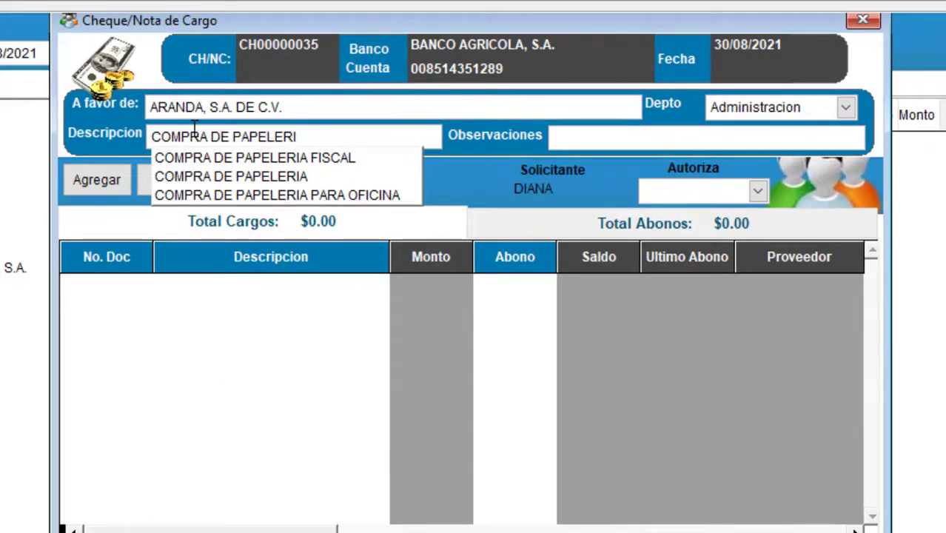
{"action": "type", "text": "A Y UTILES"}
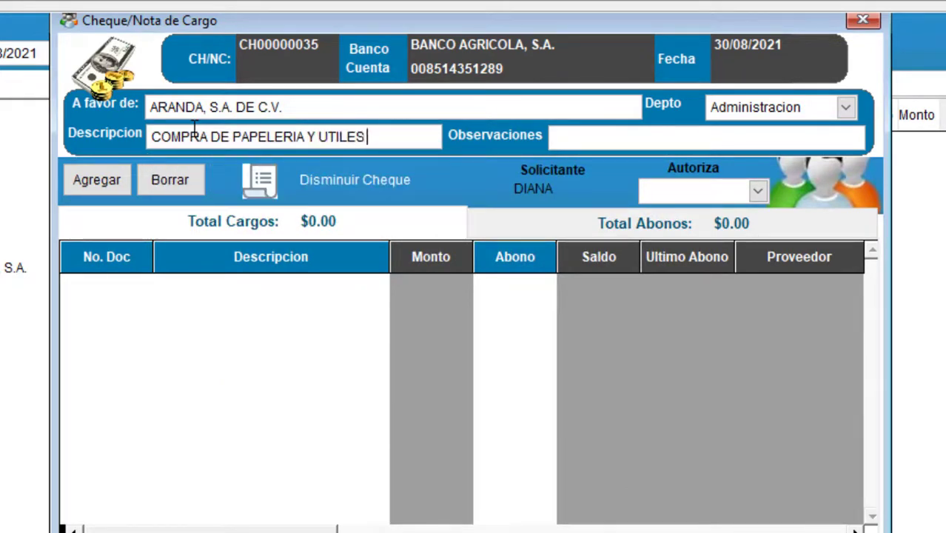
{"action": "left_click", "coordinate": [571, 137]}
Step: Add detail lines to the cheque and delete the extra one, leaving a single blank line for the document
{"action": "left_click", "coordinate": [107, 180]}
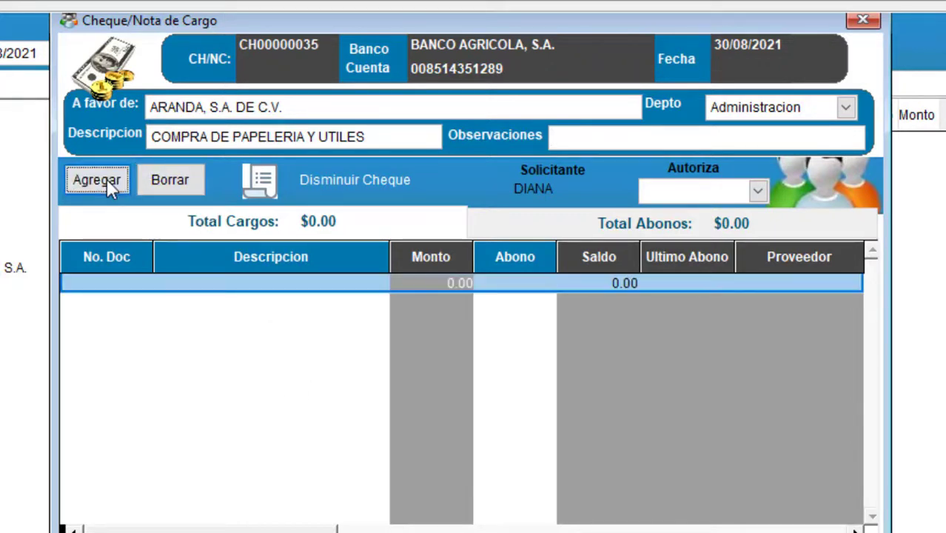
{"action": "left_click", "coordinate": [106, 180]}
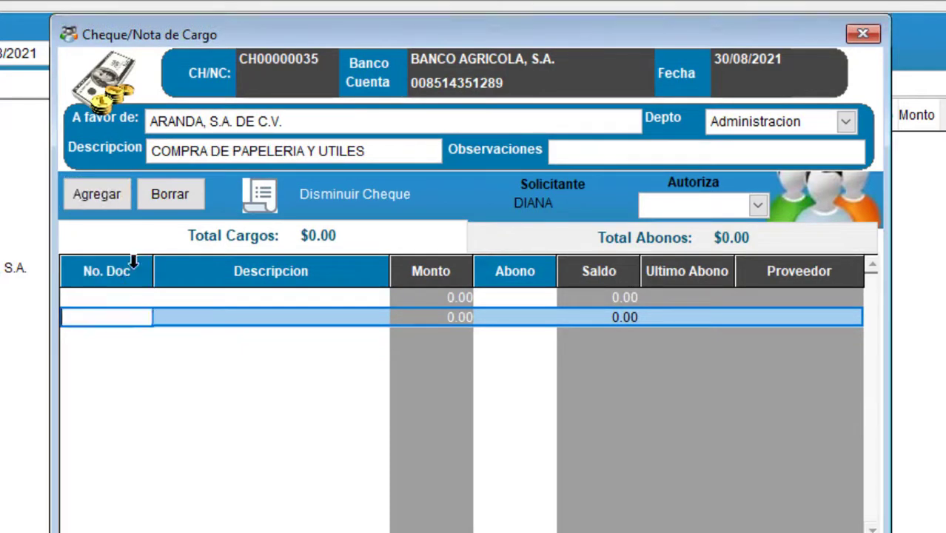
{"action": "left_click", "coordinate": [164, 194]}
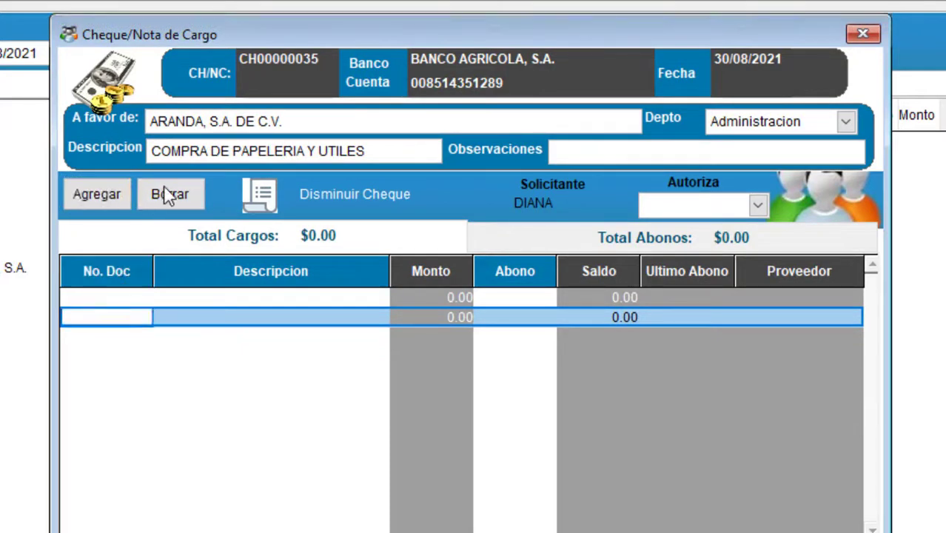
{"action": "left_click", "coordinate": [127, 300]}
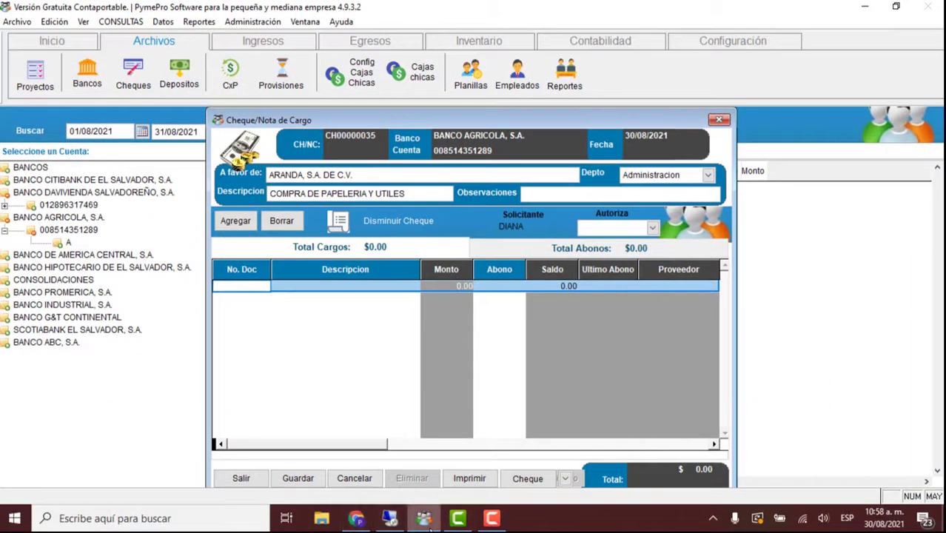
Step: Switch to the other PymePro window, open the expense orders and locate the order from ARANDA, S.A. DE C.V
{"action": "mouse_move", "coordinate": [430, 530]}
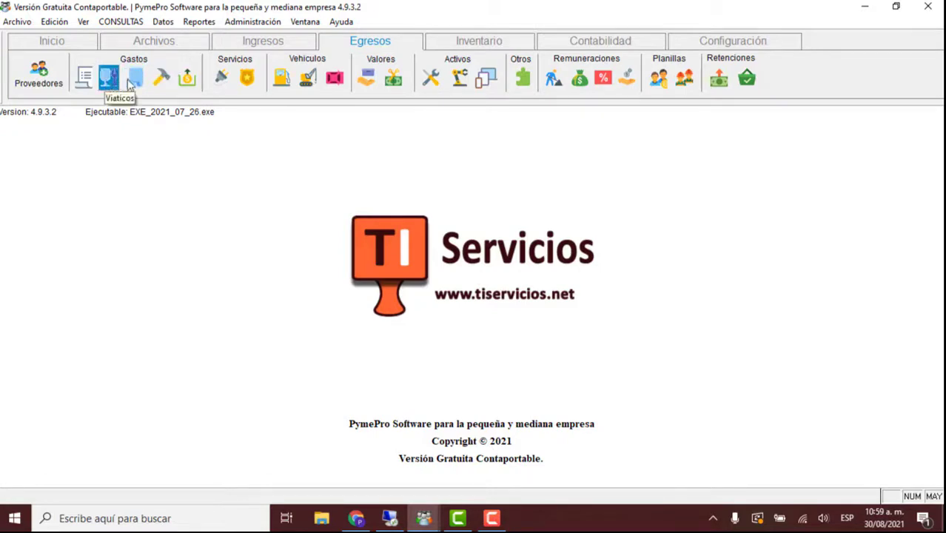
{"action": "left_click", "coordinate": [101, 82]}
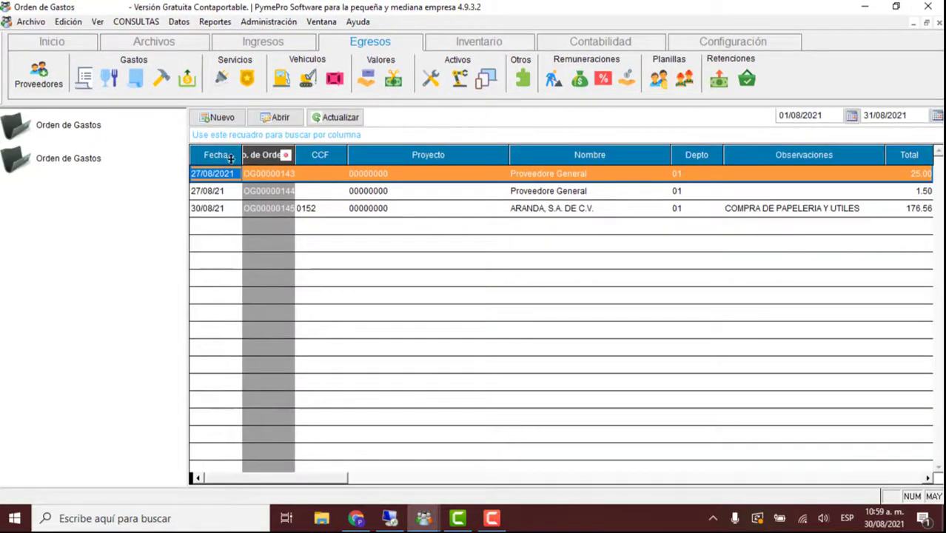
{"action": "left_click", "coordinate": [560, 208]}
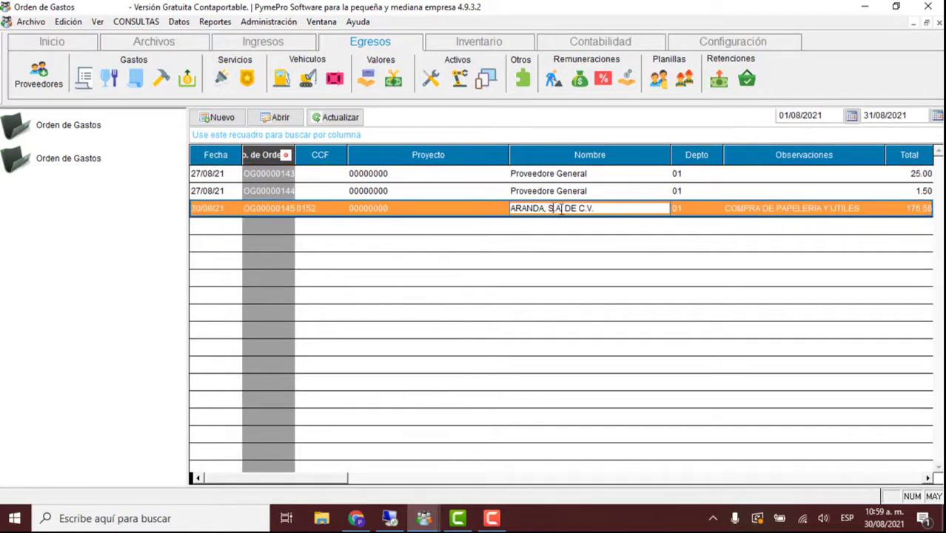
{"action": "left_click_drag", "start_coordinate": [613, 210], "coordinate": [491, 210]}
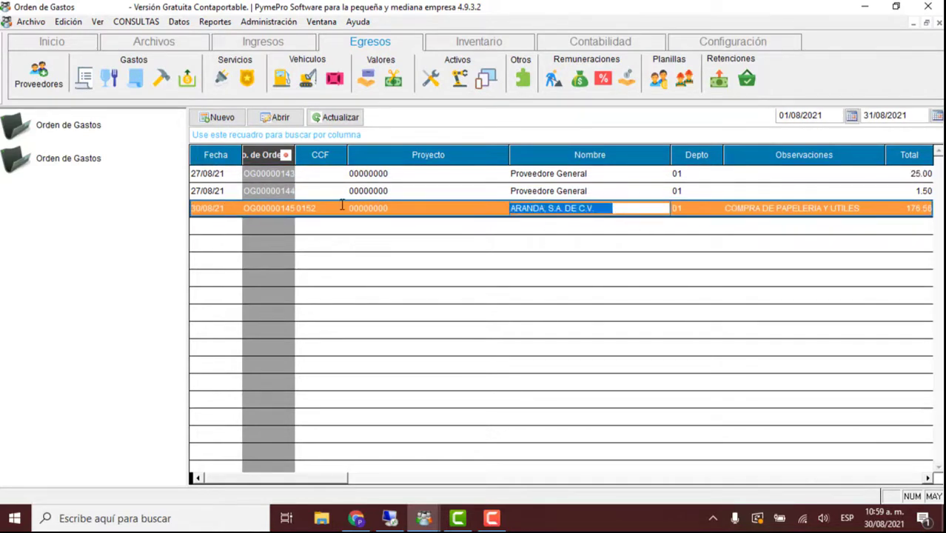
Step: Enter the order number of the ARANDA, S.A. DE C.V. expense order as the document on the cheque's blank line
{"action": "left_click", "coordinate": [273, 225]}
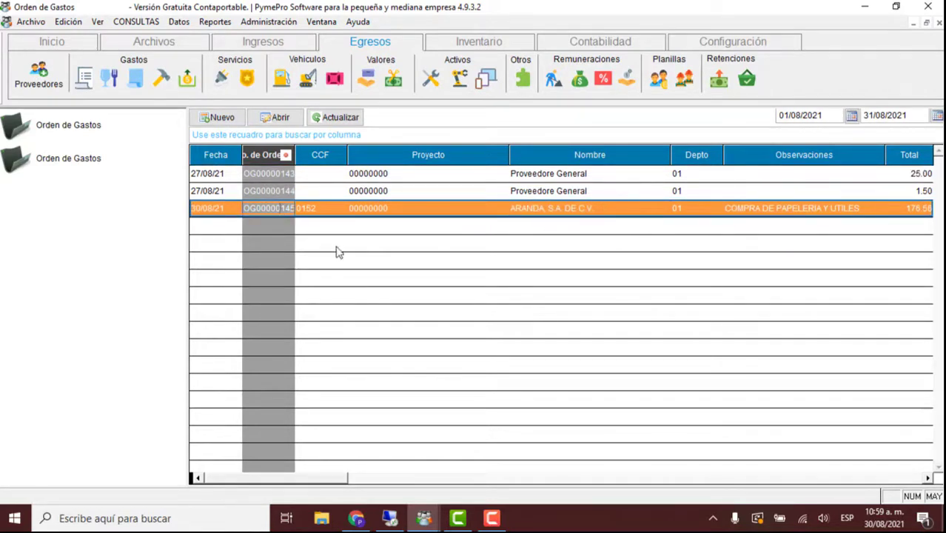
{"action": "left_click", "coordinate": [611, 210]}
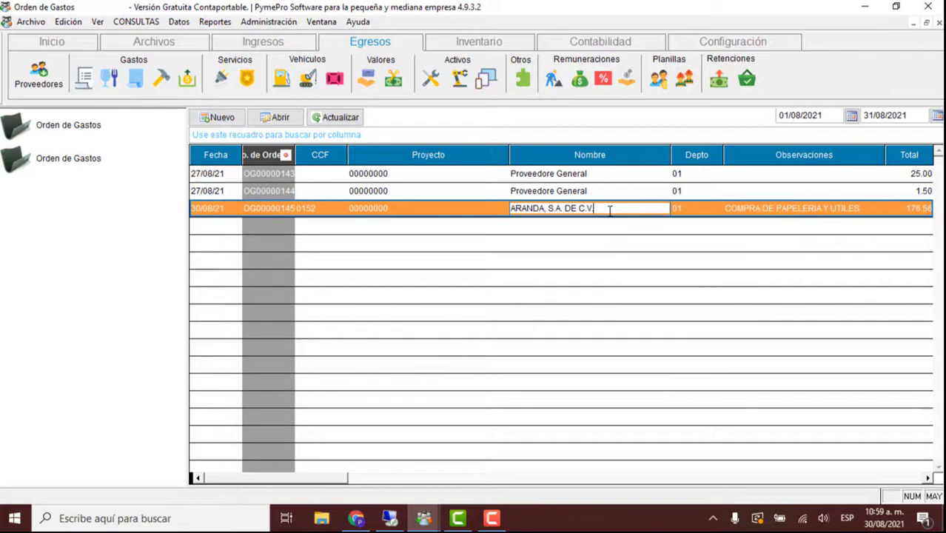
{"action": "double_click", "coordinate": [569, 239]}
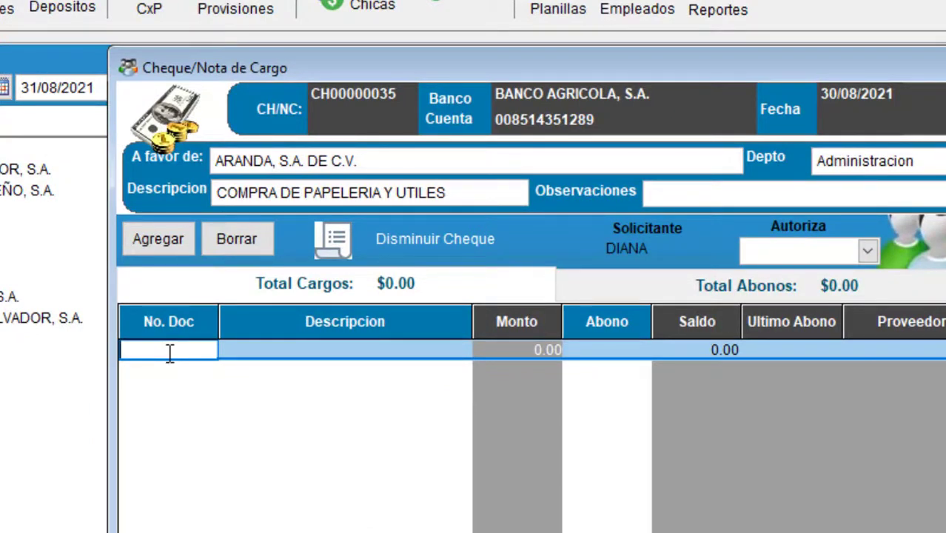
{"action": "type", "text": "OG0145"}
{"action": "key", "text": "Return"}
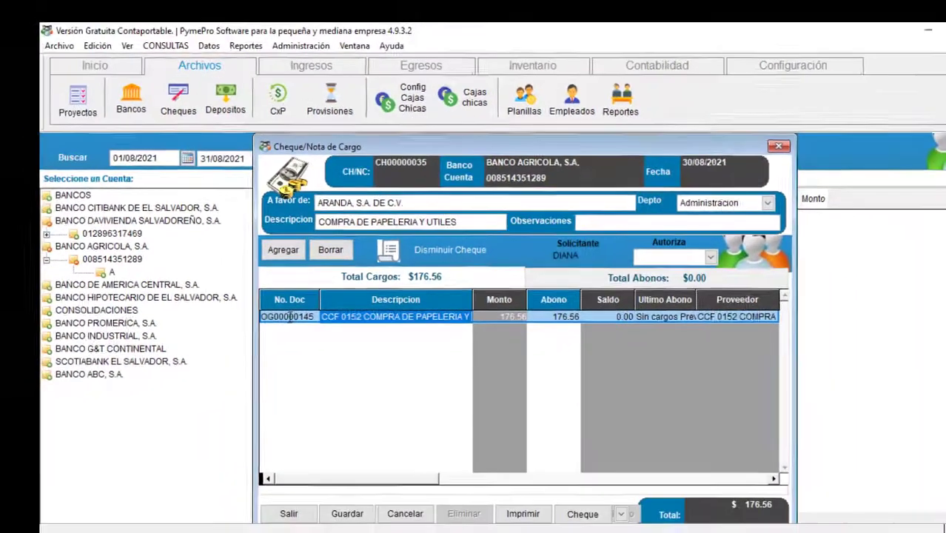
Step: Open the expense order from the cheque line, check its total, close it and examine the line's Abono amount
{"action": "double_click", "coordinate": [289, 317]}
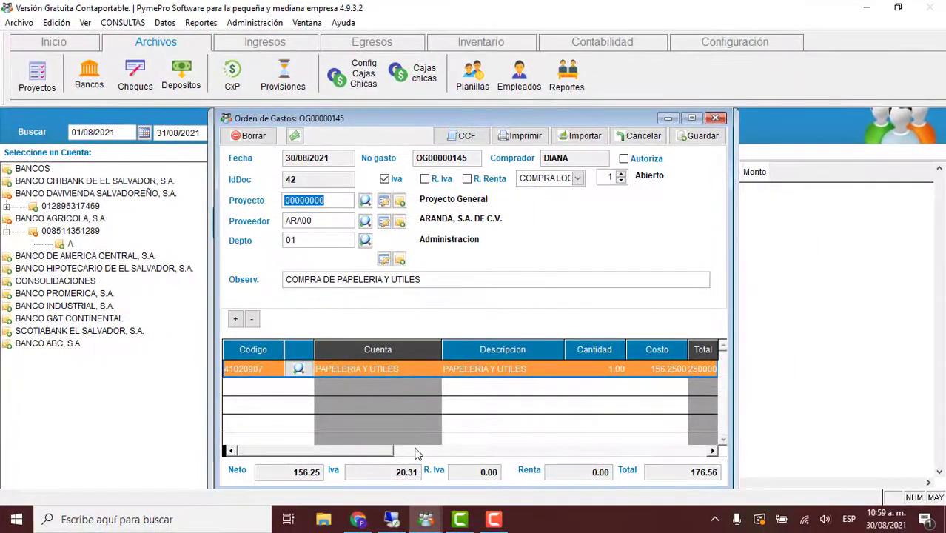
{"action": "left_click_drag", "start_coordinate": [690, 474], "coordinate": [724, 480]}
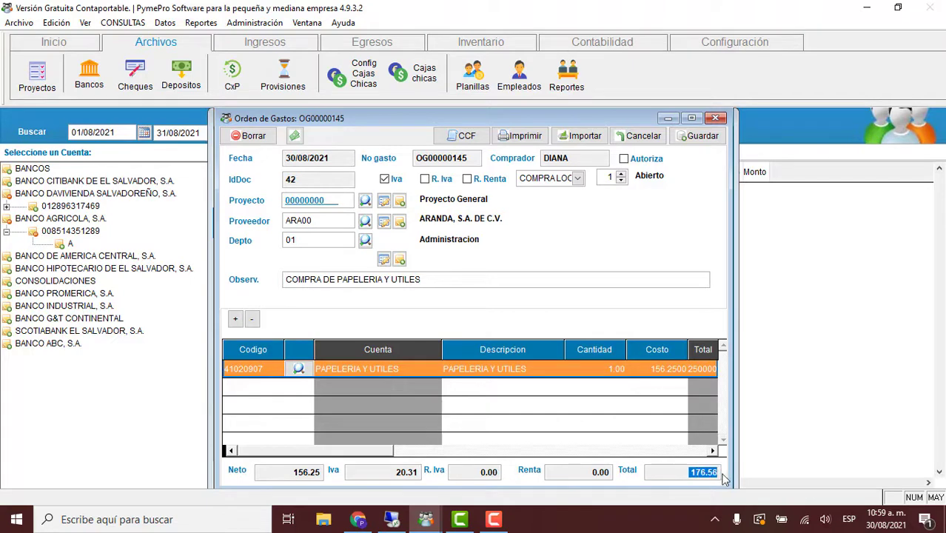
{"action": "left_click", "coordinate": [715, 118]}
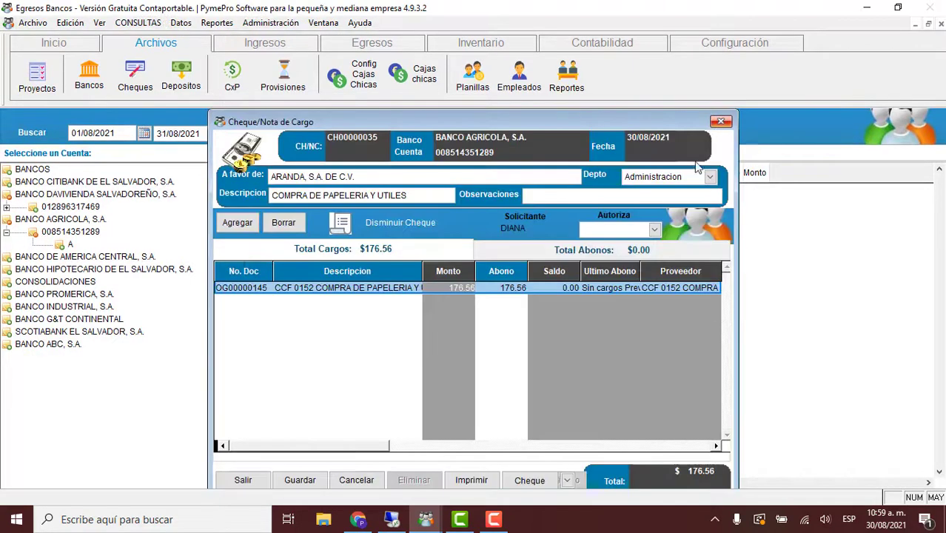
{"action": "left_click", "coordinate": [498, 288]}
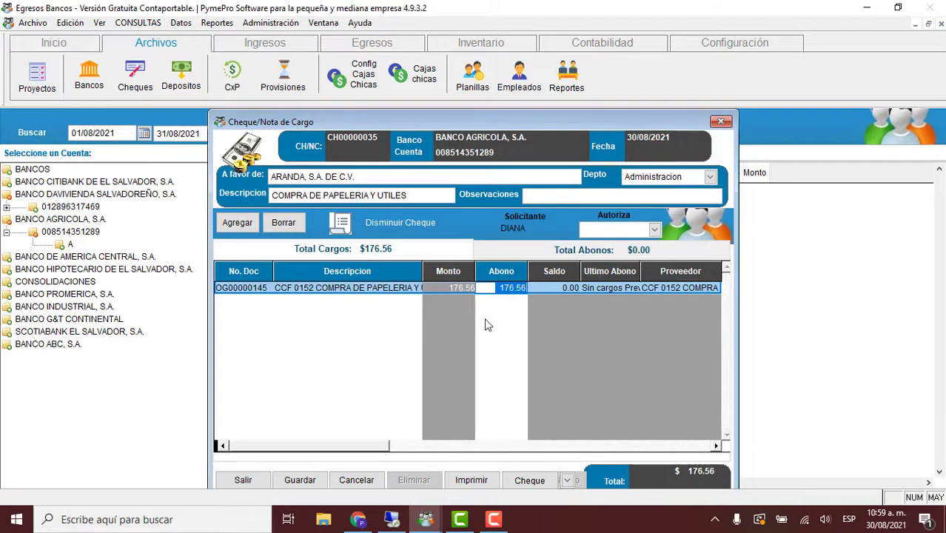
Step: Open the document search for the cheque line, choose Orden de Gastos, search by order number and clear the search
{"action": "left_click", "coordinate": [265, 288]}
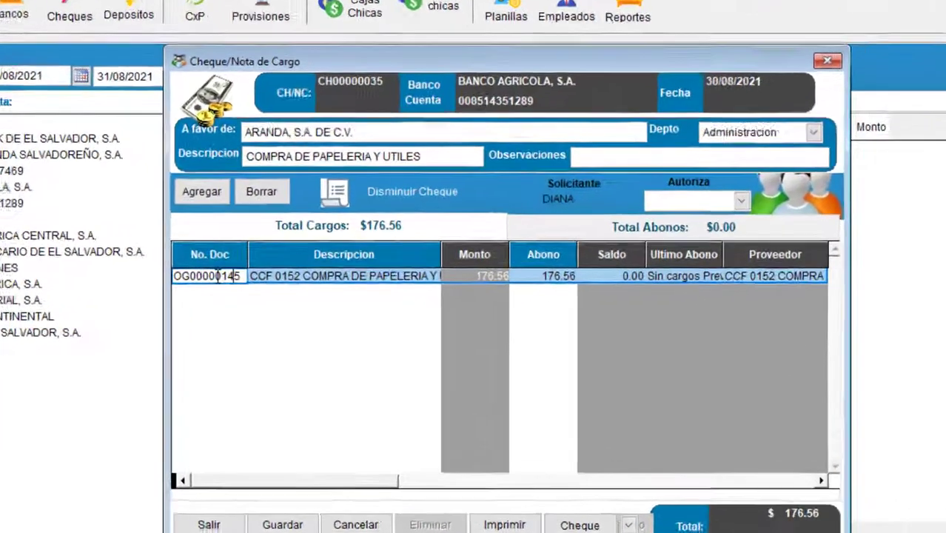
{"action": "right_click", "coordinate": [248, 289]}
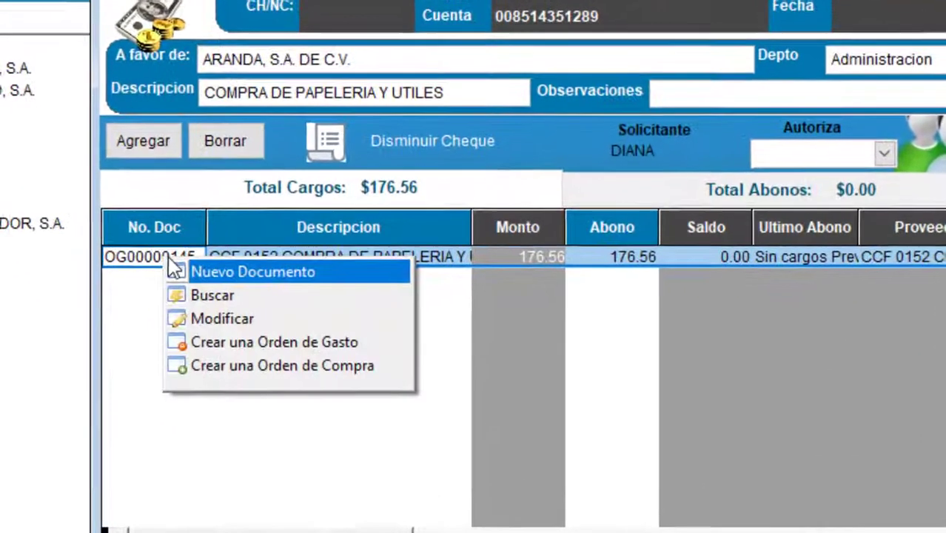
{"action": "left_click", "coordinate": [119, 253]}
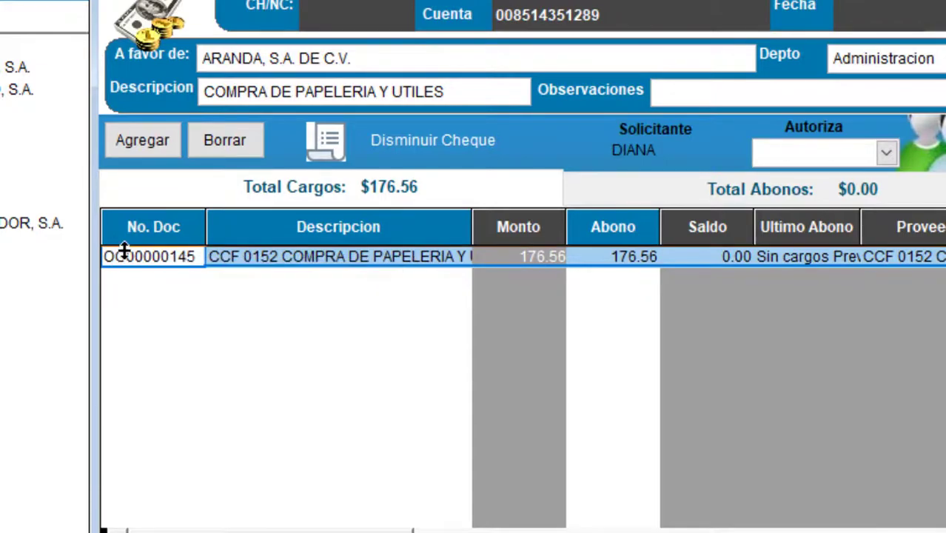
{"action": "right_click", "coordinate": [137, 267]}
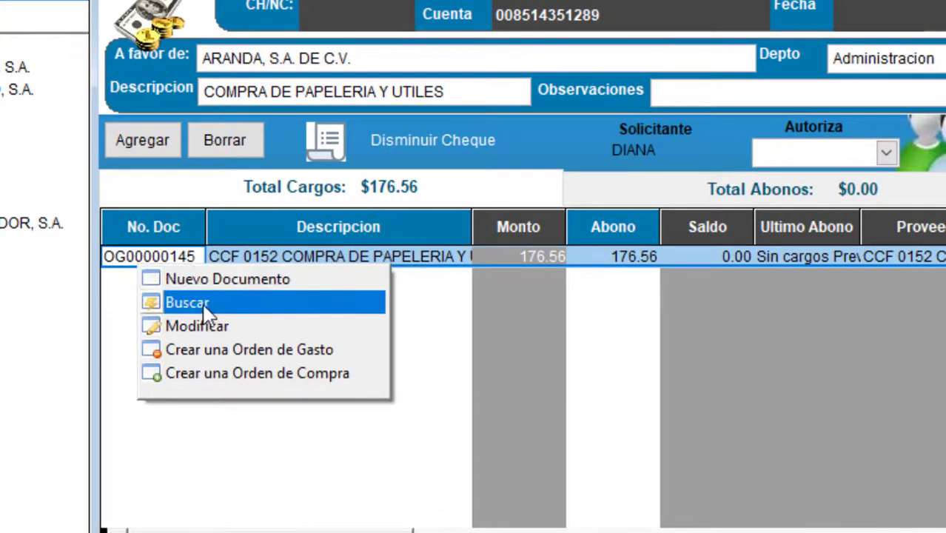
{"action": "left_click", "coordinate": [208, 310]}
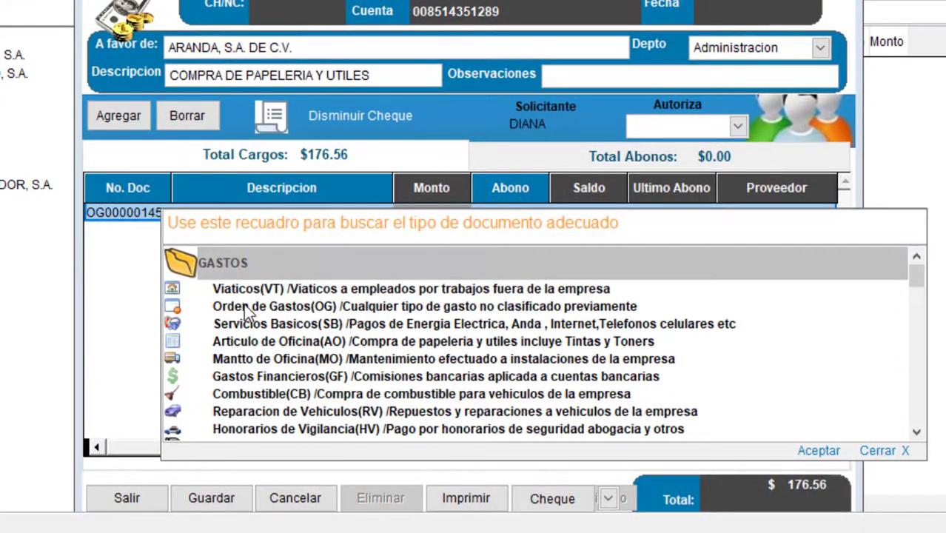
{"action": "left_click", "coordinate": [254, 310]}
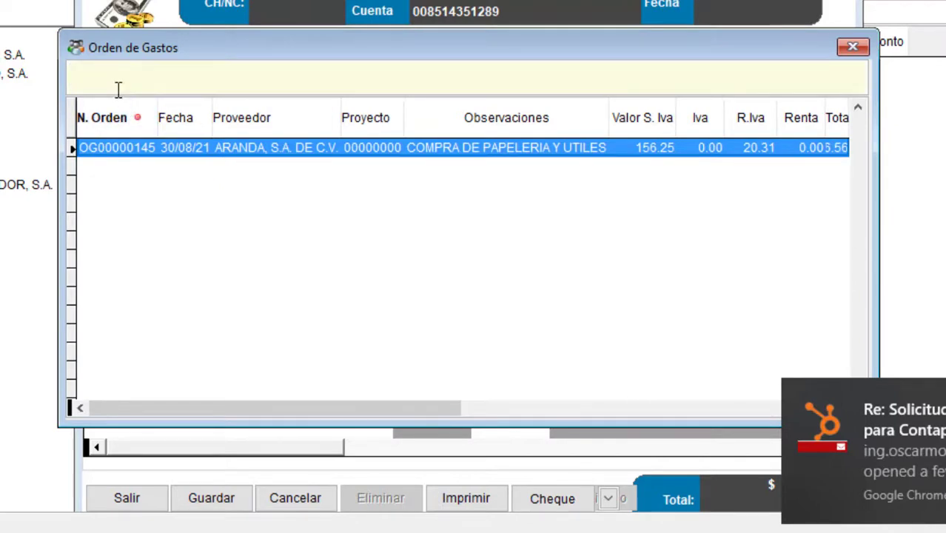
{"action": "type", "text": "145"}
{"action": "key", "text": "BackSpace"}
{"action": "key", "text": "BackSpace"}
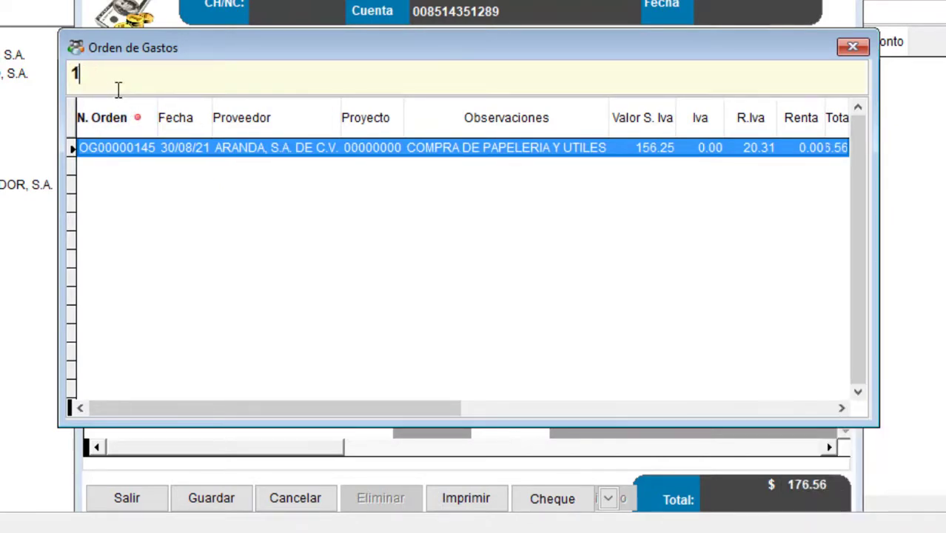
{"action": "key", "text": "BackSpace"}
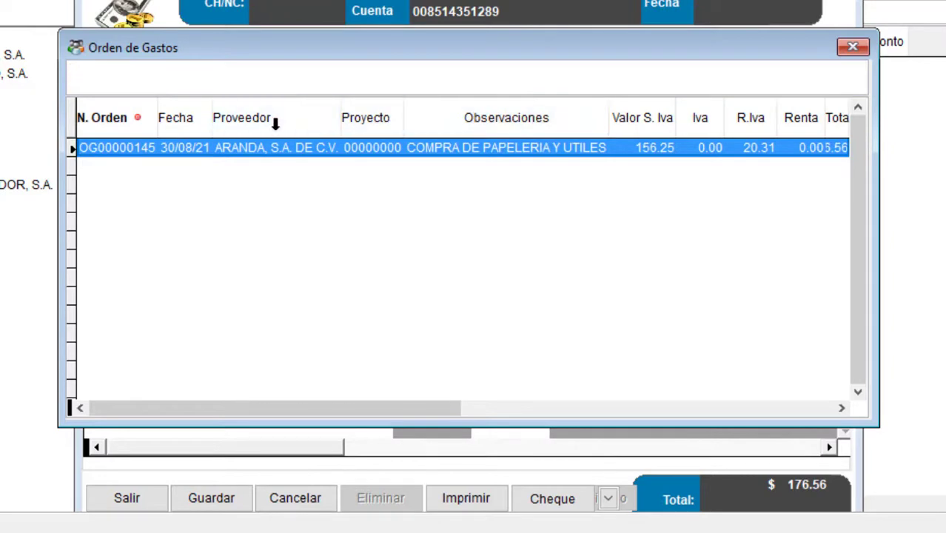
Step: Search the expense orders by the supplier ARANDA, clear the search and choose that supplier's order for the cheque line
{"action": "left_click", "coordinate": [274, 120]}
{"action": "left_click", "coordinate": [254, 85]}
{"action": "type", "text": "ARANDA"}
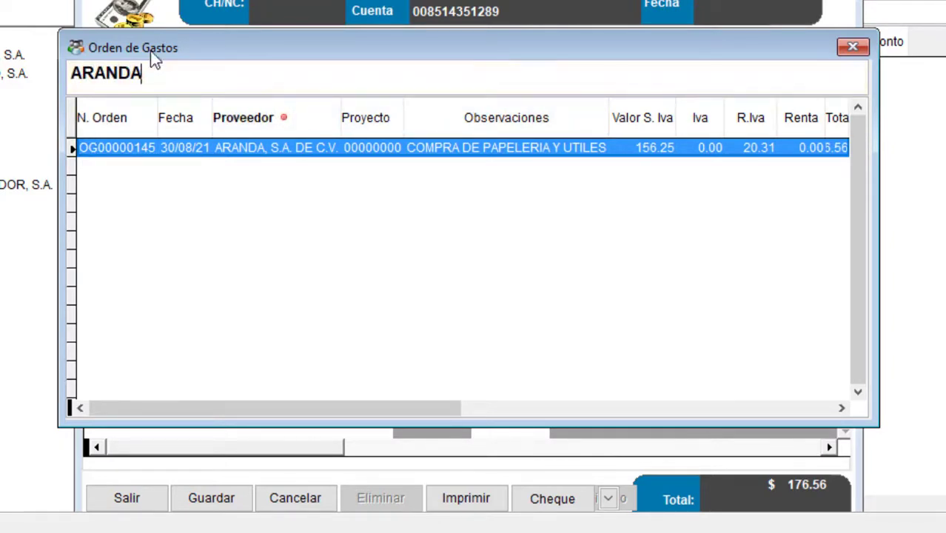
{"action": "left_click_drag", "start_coordinate": [170, 80], "coordinate": [50, 66]}
{"action": "key", "text": "BackSpace"}
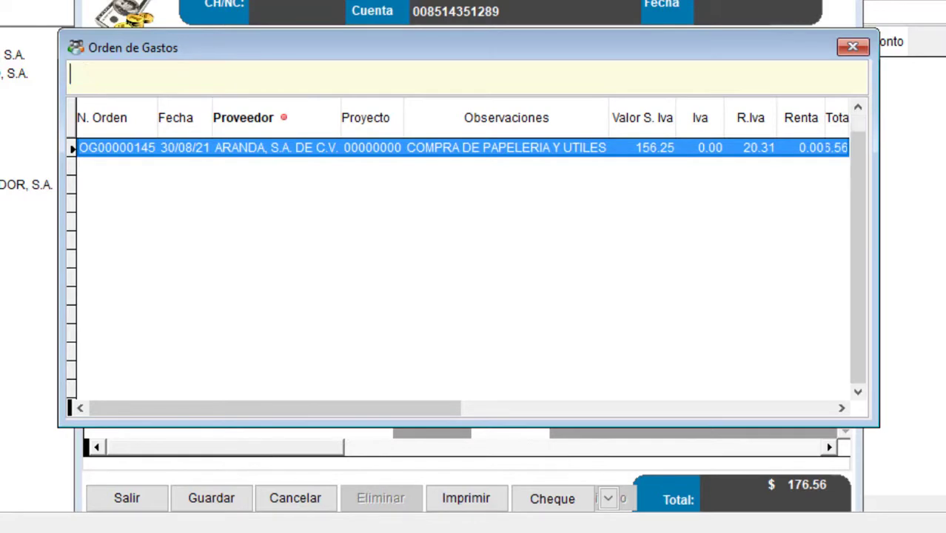
{"action": "double_click", "coordinate": [152, 148]}
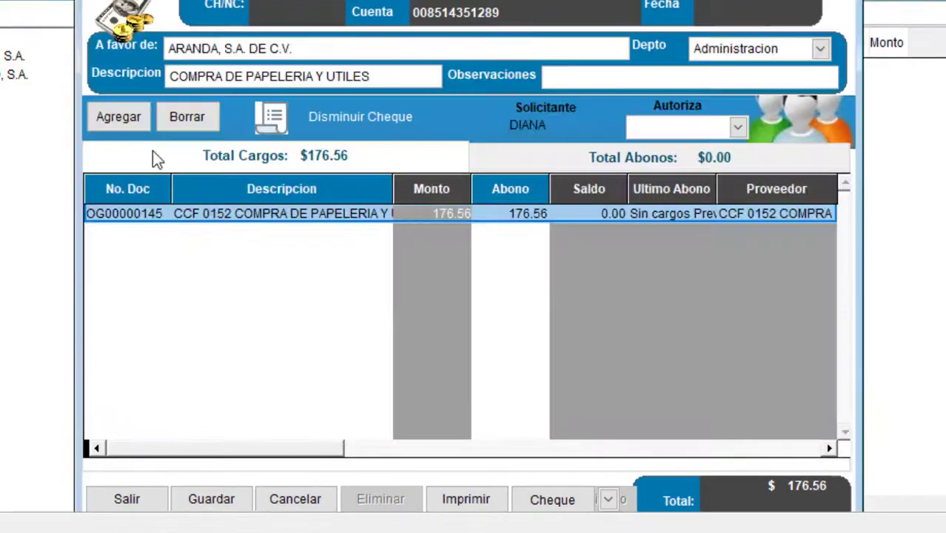
Step: Add a second detail line to the cheque and start a new Orden de Gastos document for it
{"action": "left_click", "coordinate": [153, 222]}
{"action": "left_click", "coordinate": [117, 121]}
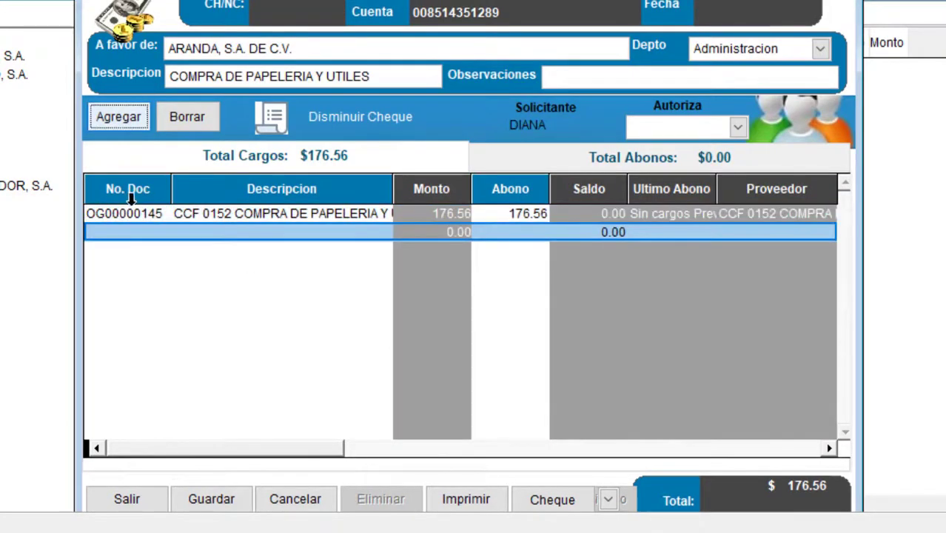
{"action": "left_click", "coordinate": [139, 231]}
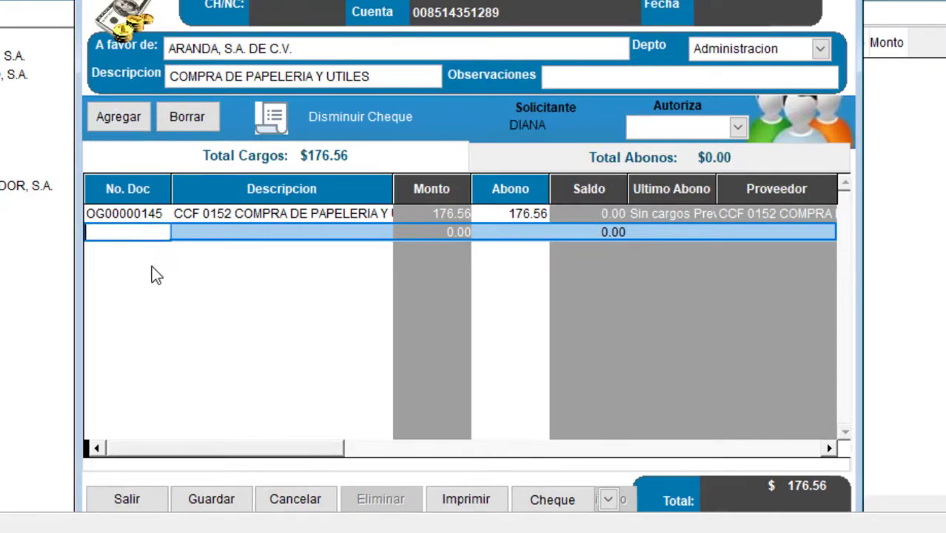
{"action": "right_click", "coordinate": [152, 236]}
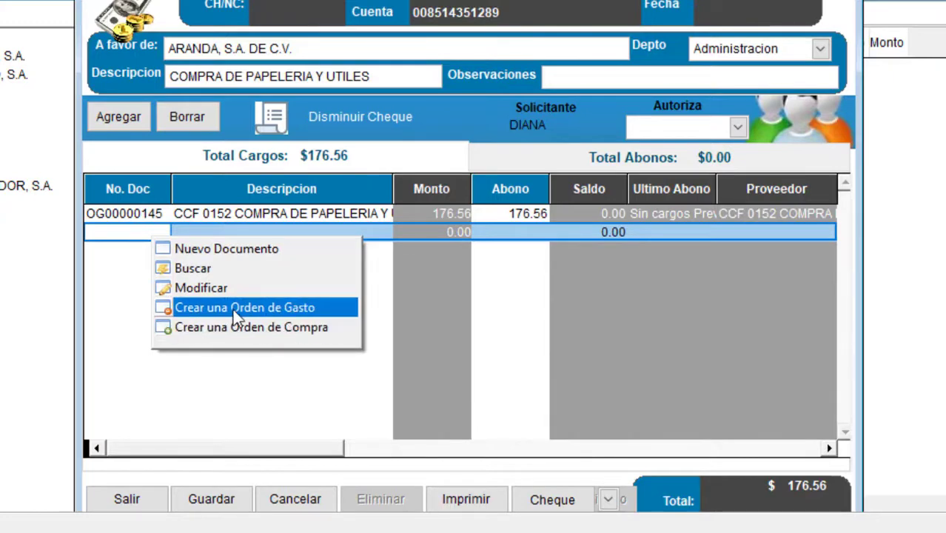
{"action": "left_click", "coordinate": [232, 255]}
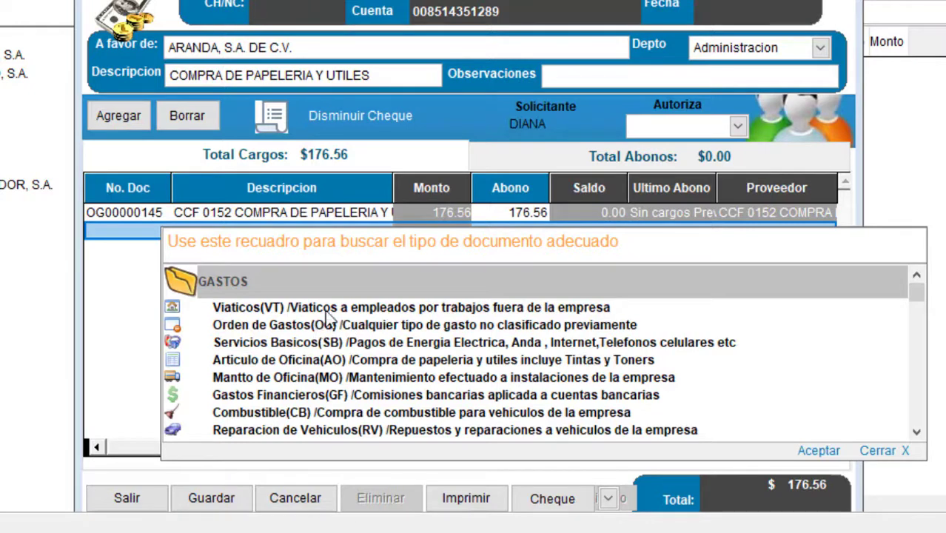
{"action": "left_click", "coordinate": [287, 328]}
{"action": "double_click", "coordinate": [287, 326]}
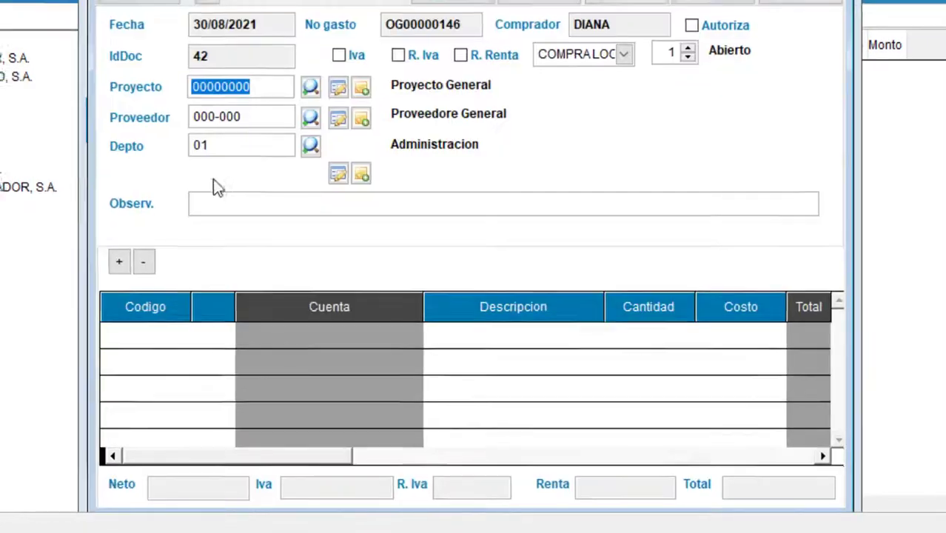
Step: Set the supplier of the new expense order to ARANDA, S.A. DE C.V
{"action": "key", "text": "Tab"}
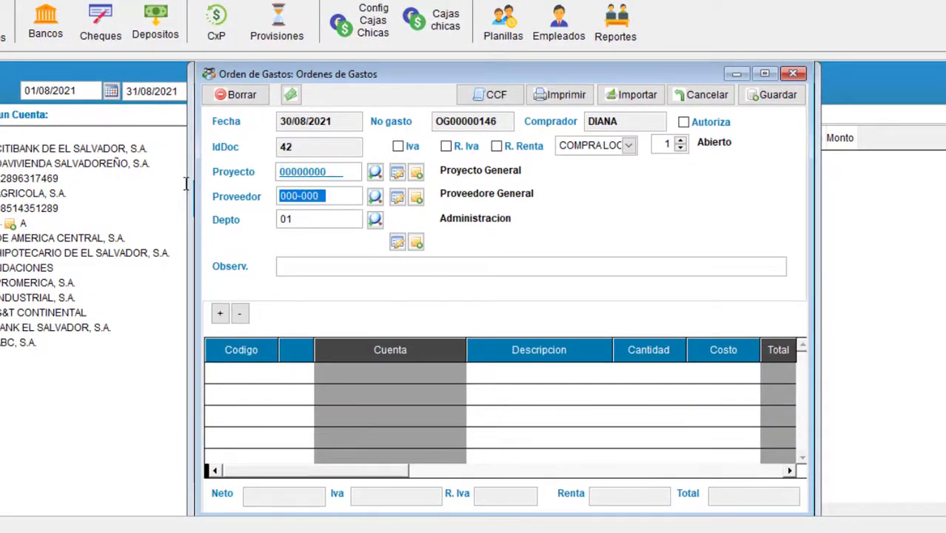
{"action": "type", "text": "ARAND"}
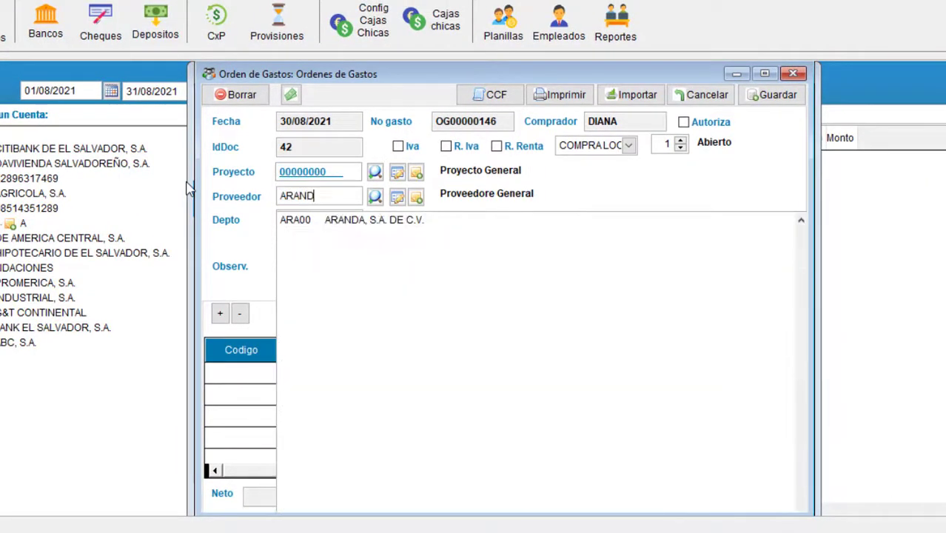
{"action": "key", "text": "Return"}
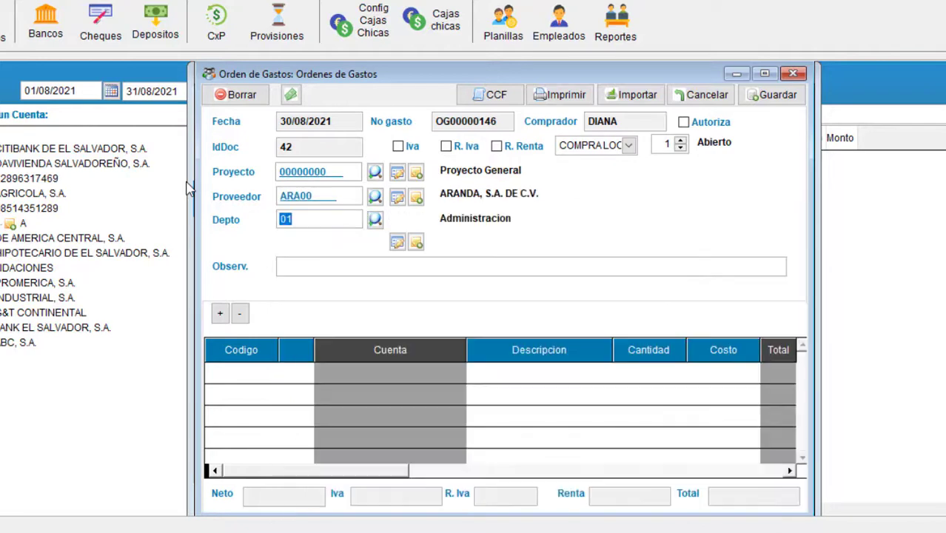
Step: Add a line to the expense order and assign it the uppercase PAPELERIA Y UTILES account
{"action": "left_click", "coordinate": [219, 314]}
{"action": "left_click", "coordinate": [227, 374]}
{"action": "type", "text": "PAR"}
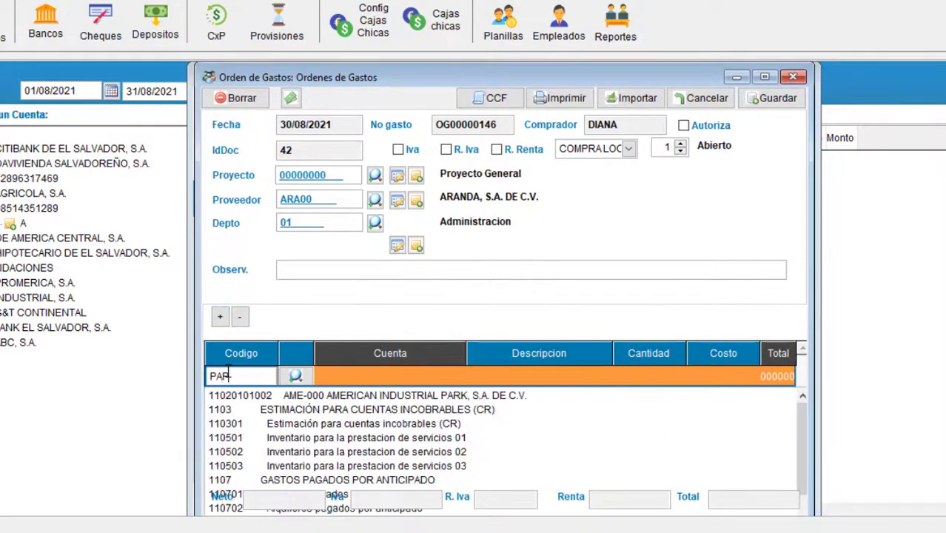
{"action": "key", "text": "BackSpace"}
{"action": "type", "text": "PELA"}
{"action": "key", "text": "BackSpace"}
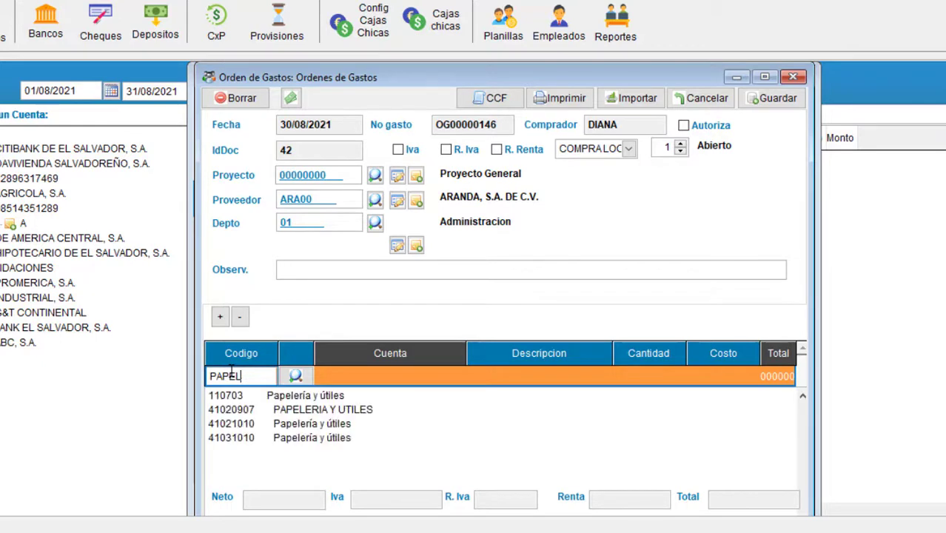
{"action": "key", "text": "Down"}
{"action": "key", "text": "Down"}
{"action": "key", "text": "Return"}
{"action": "key", "text": "Return"}
{"action": "key", "text": "Return"}
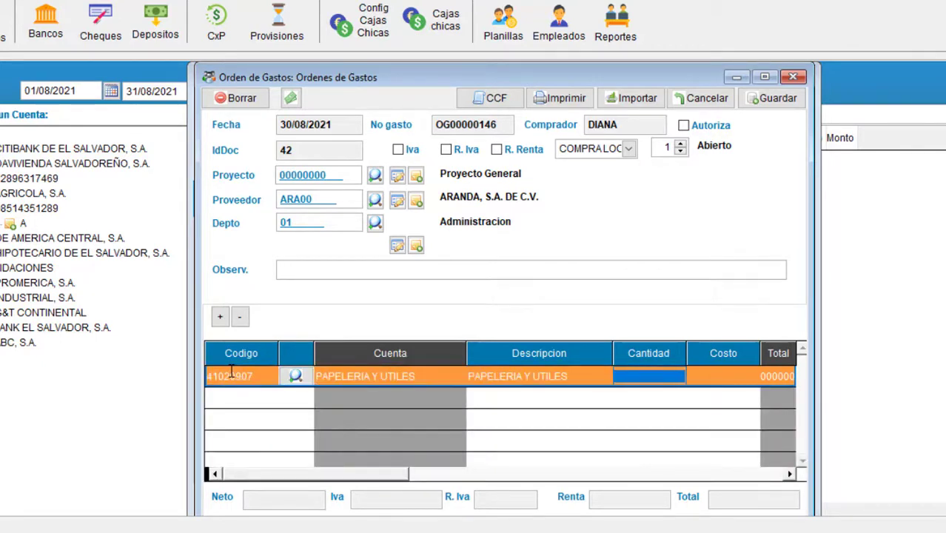
Step: Set the line's quantity to 1 and cost to 145, save the expense order and close it
{"action": "type", "text": "1"}
{"action": "key", "text": "Return"}
{"action": "type", "text": "145"}
{"action": "key", "text": "Return"}
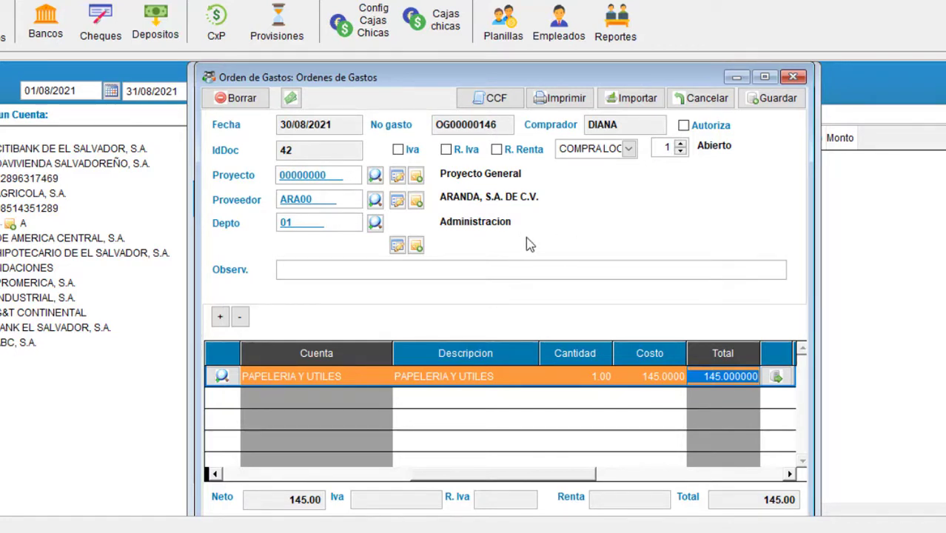
{"action": "left_click", "coordinate": [783, 99]}
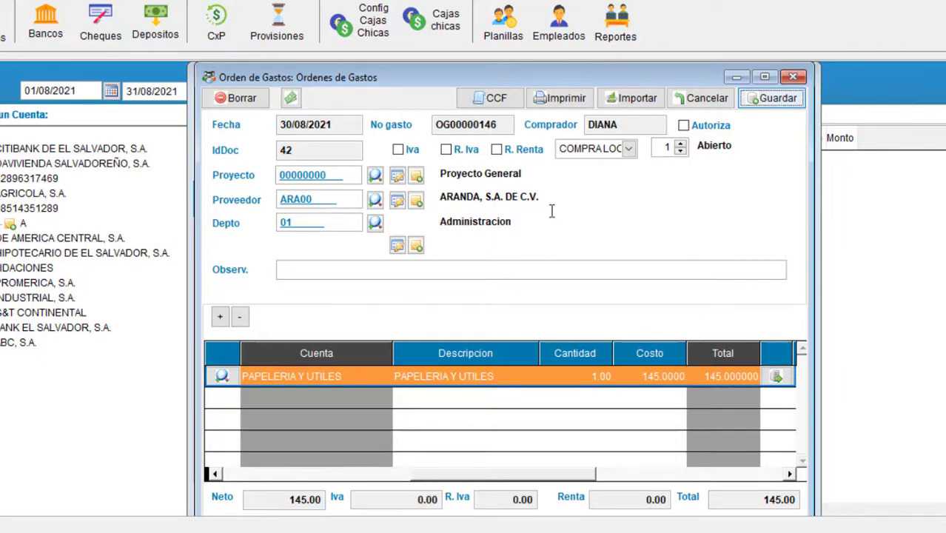
{"action": "left_click", "coordinate": [793, 77]}
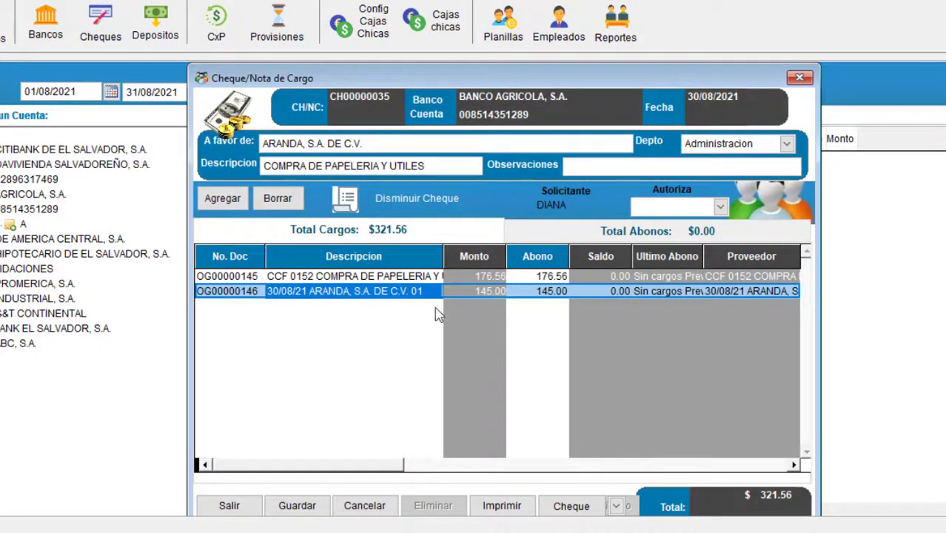
Step: Set the Abono amount of the cheque's second line to 100
{"action": "left_click", "coordinate": [534, 291]}
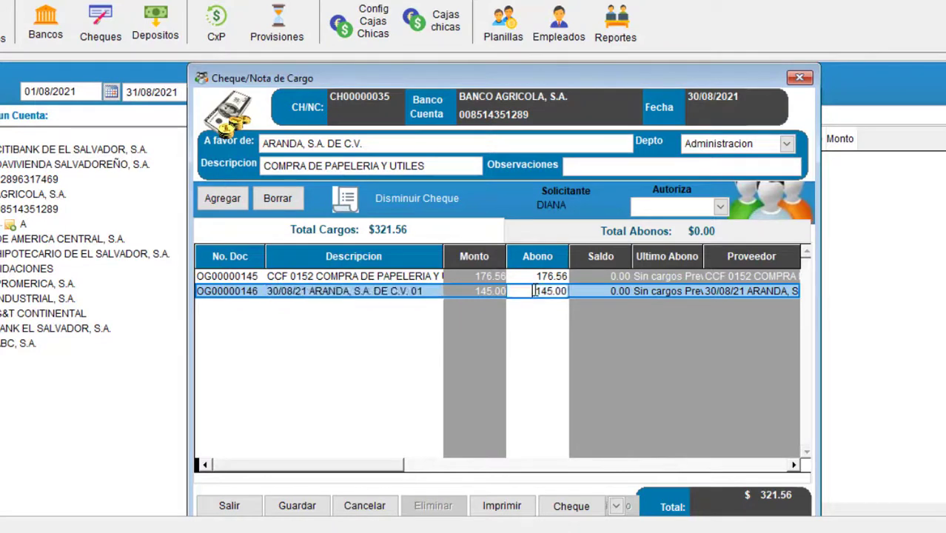
{"action": "left_click_drag", "start_coordinate": [536, 293], "coordinate": [585, 292]}
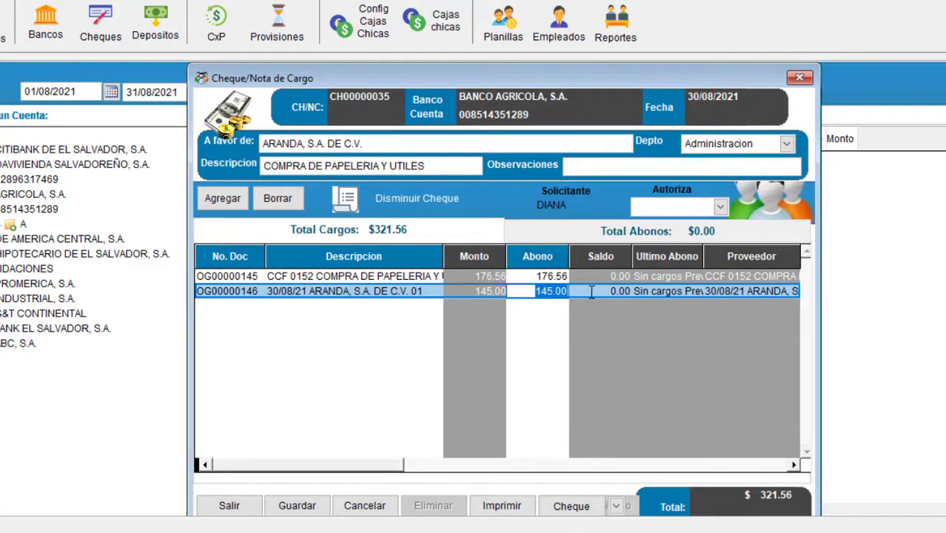
{"action": "type", "text": "100"}
{"action": "key", "text": "Return"}
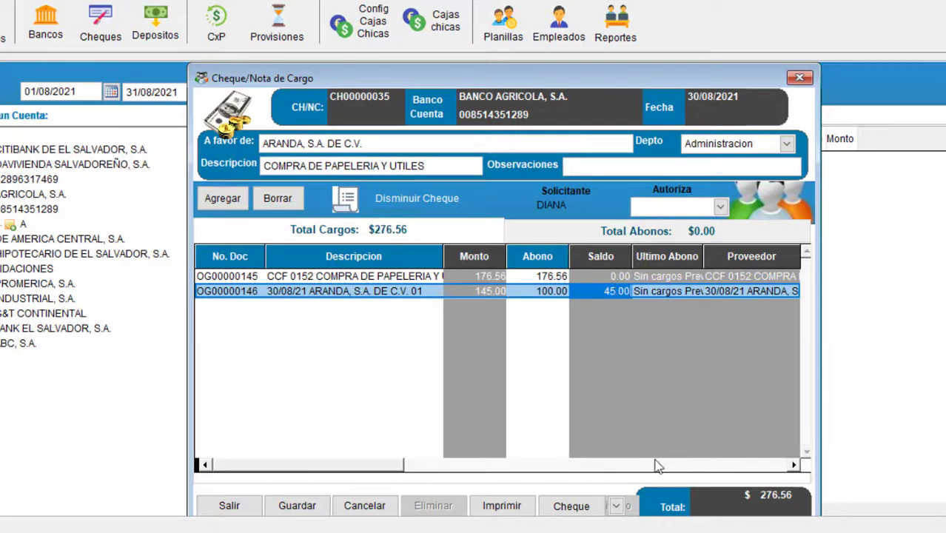
Step: Try to preview the cheque before saving, dismiss the resulting message and save the cheque
{"action": "left_click", "coordinate": [570, 508]}
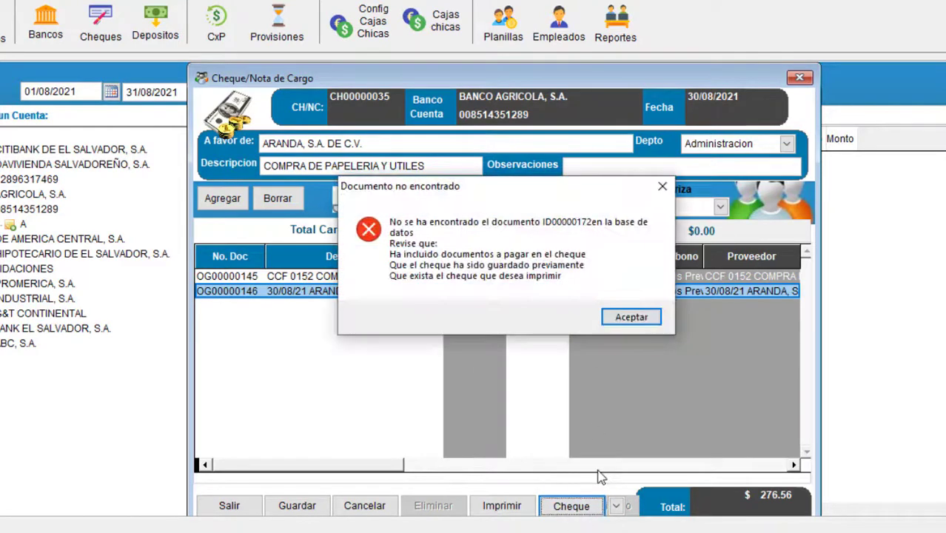
{"action": "left_click", "coordinate": [619, 319]}
{"action": "left_click", "coordinate": [300, 506]}
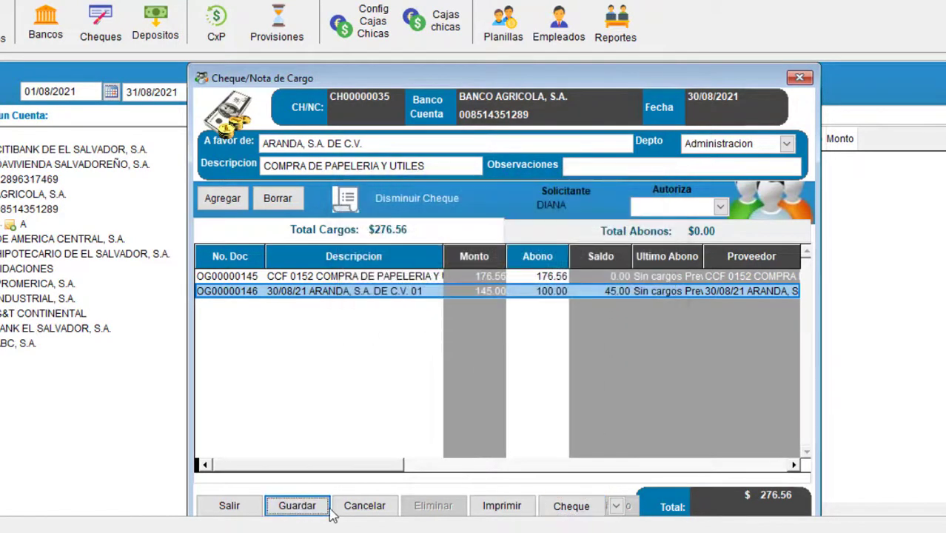
Step: Preview the cheque's printed format, close the preview and start printing the cheque record
{"action": "left_click", "coordinate": [574, 508]}
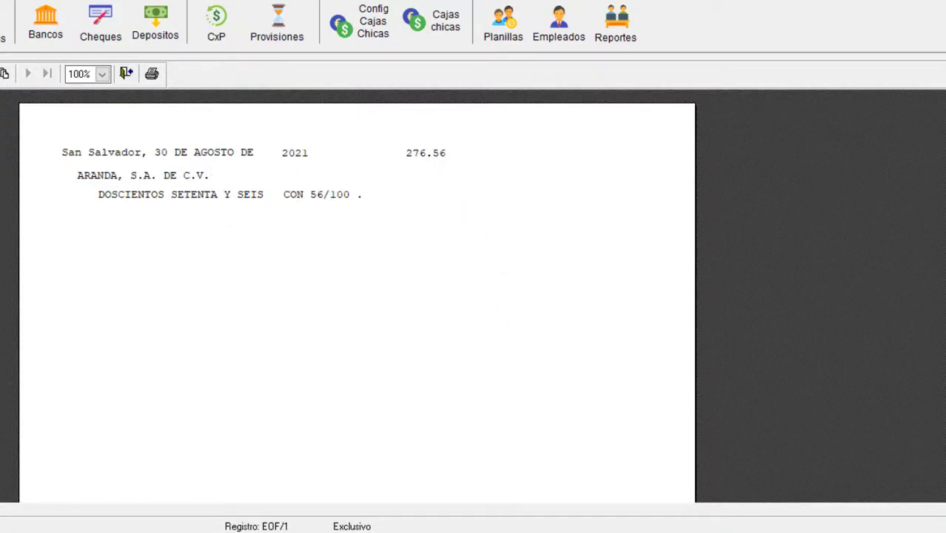
{"action": "key", "text": "Escape"}
{"action": "left_click", "coordinate": [495, 510]}
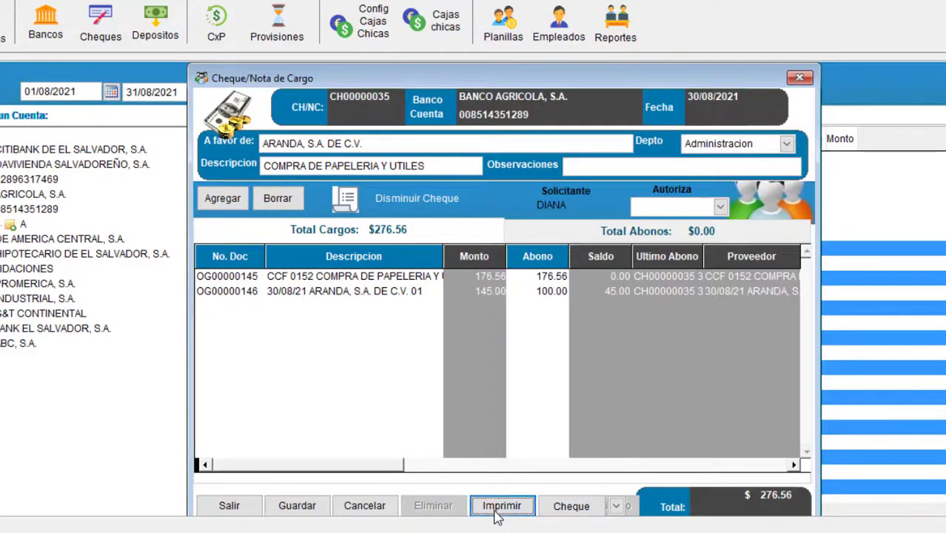